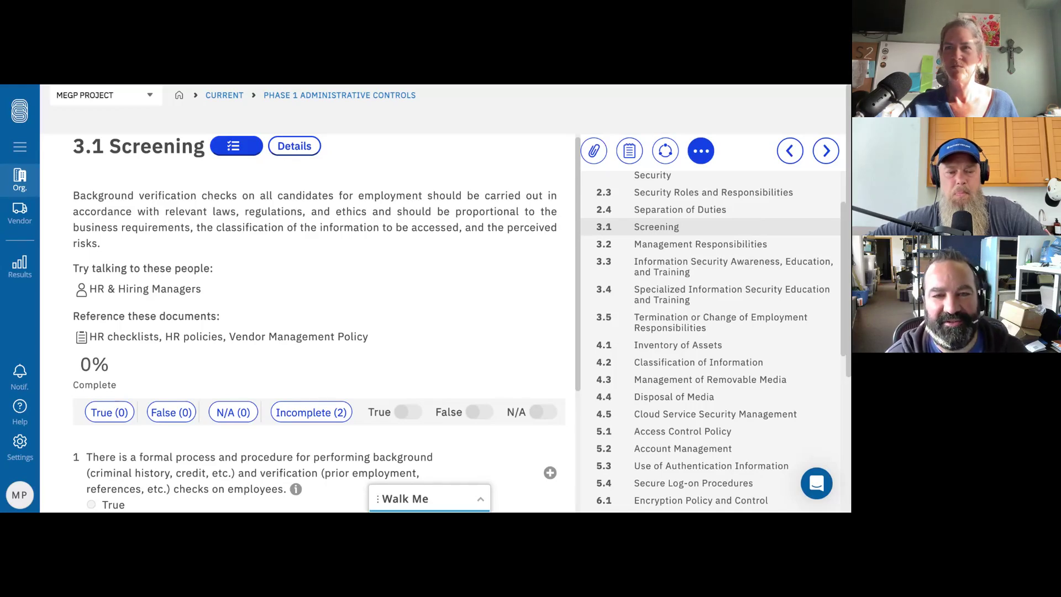
Try to answer True to the employee background check question in section 3.1 Screening, and follow the expired-session sign-in link.
scroll(407, 301, "down", 1)
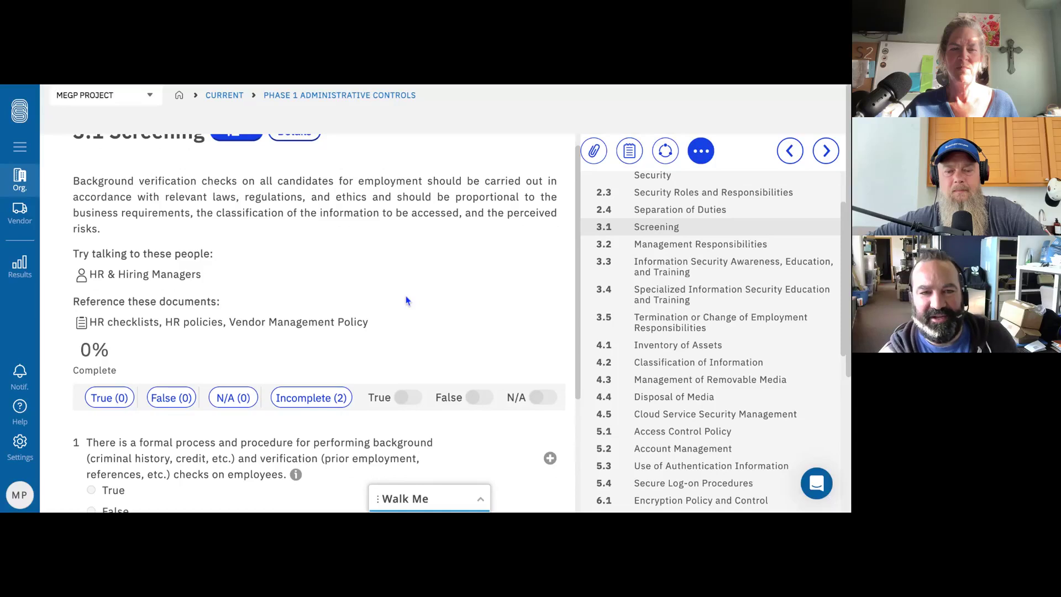
scroll(407, 301, "down", 1)
scroll(407, 301, "down", 3)
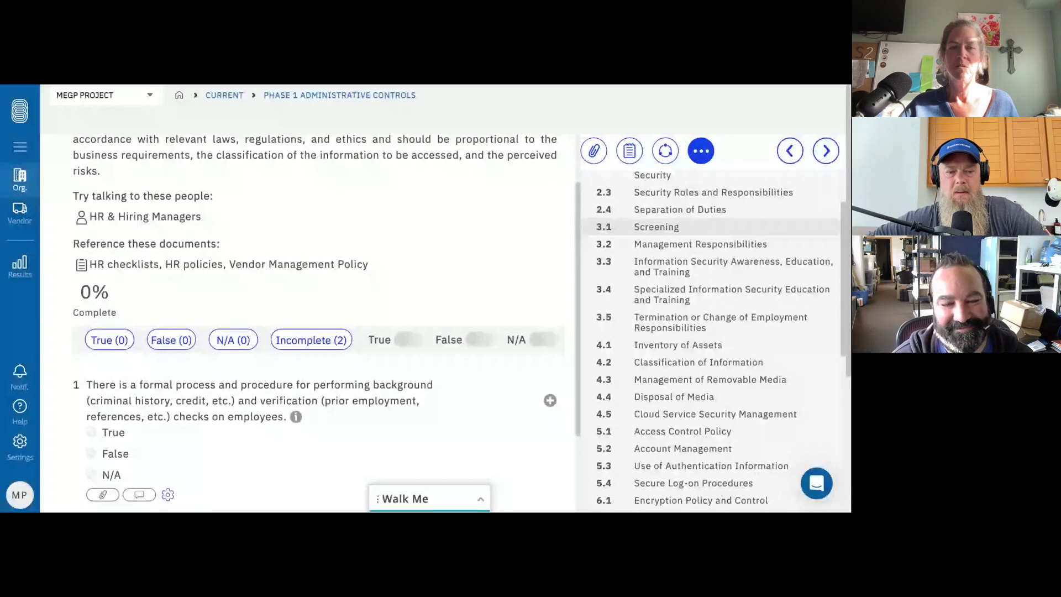
scroll(406, 301, "up", 3)
scroll(407, 301, "down", 3)
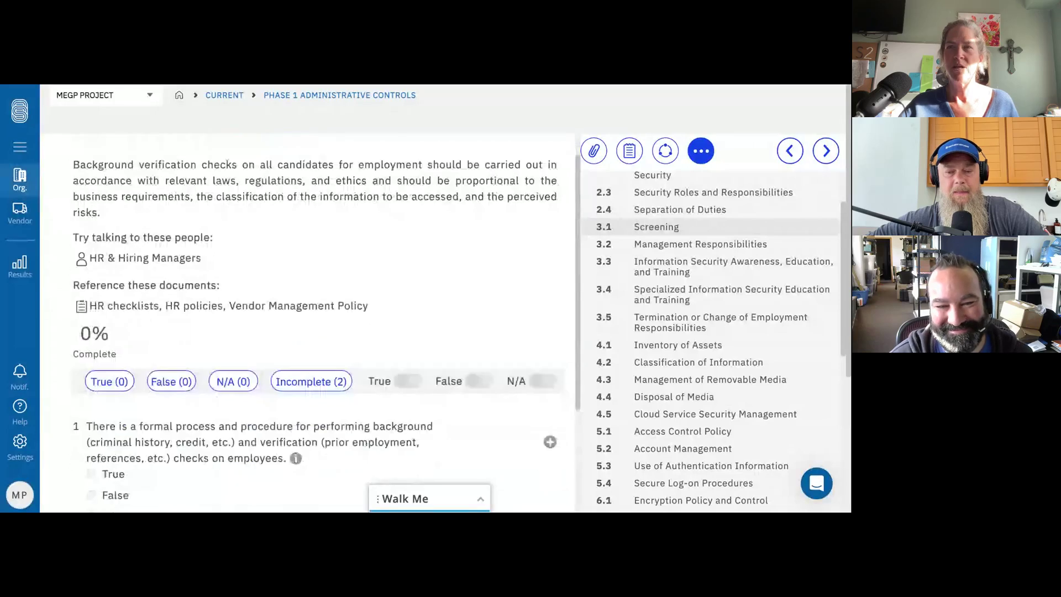
scroll(407, 301, "down", 5)
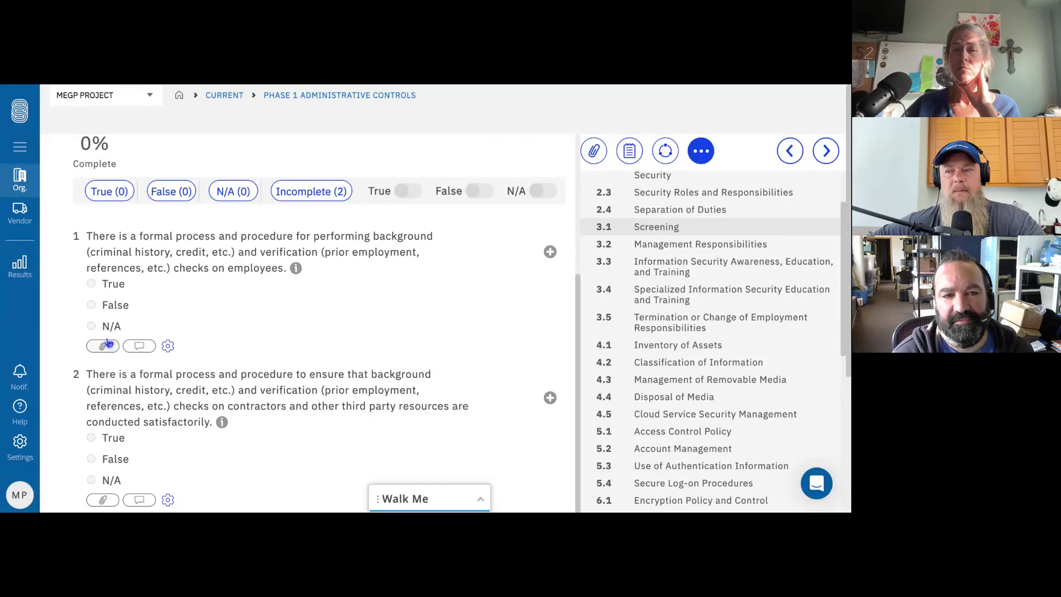
left_click(113, 290)
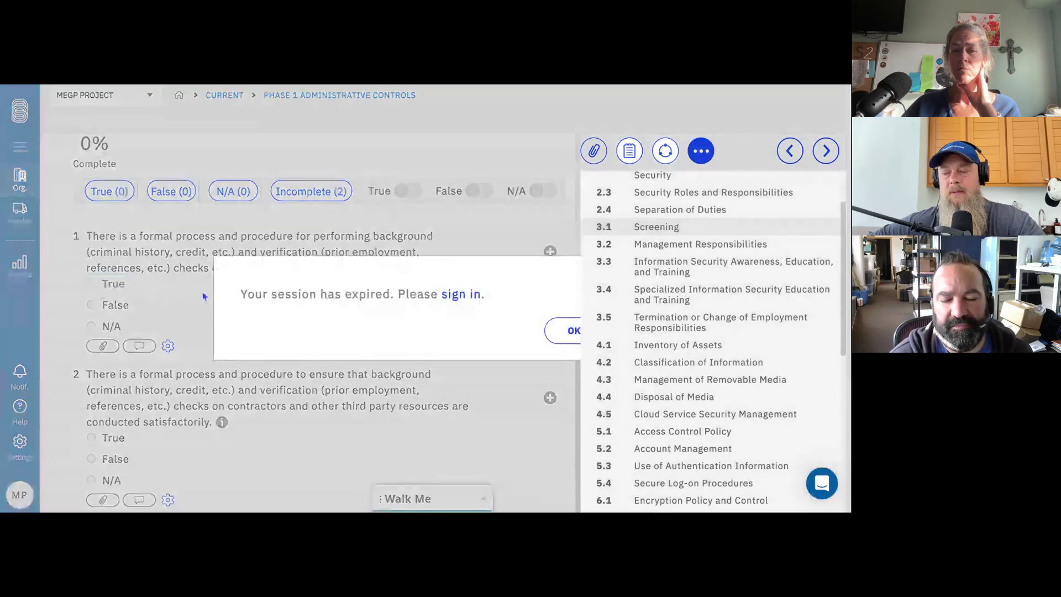
left_click(454, 296)
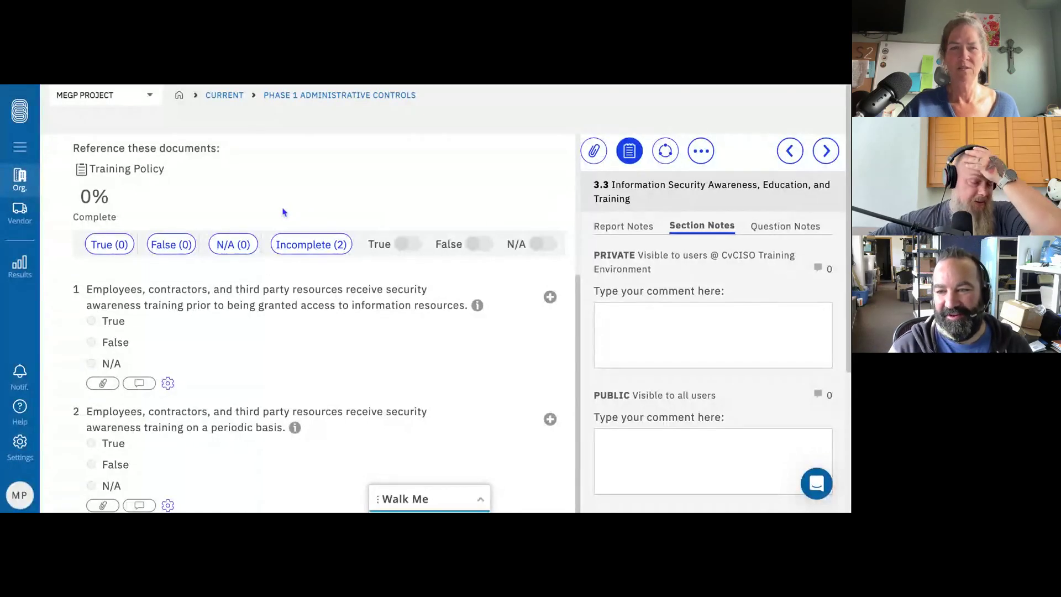
scroll(284, 212, "up", 2)
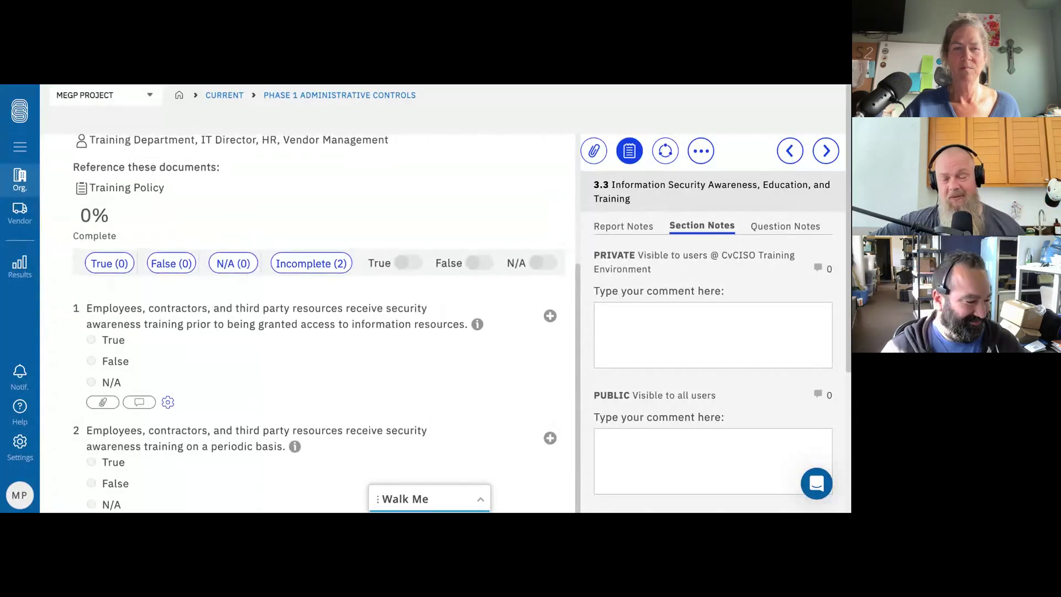
left_click(311, 268)
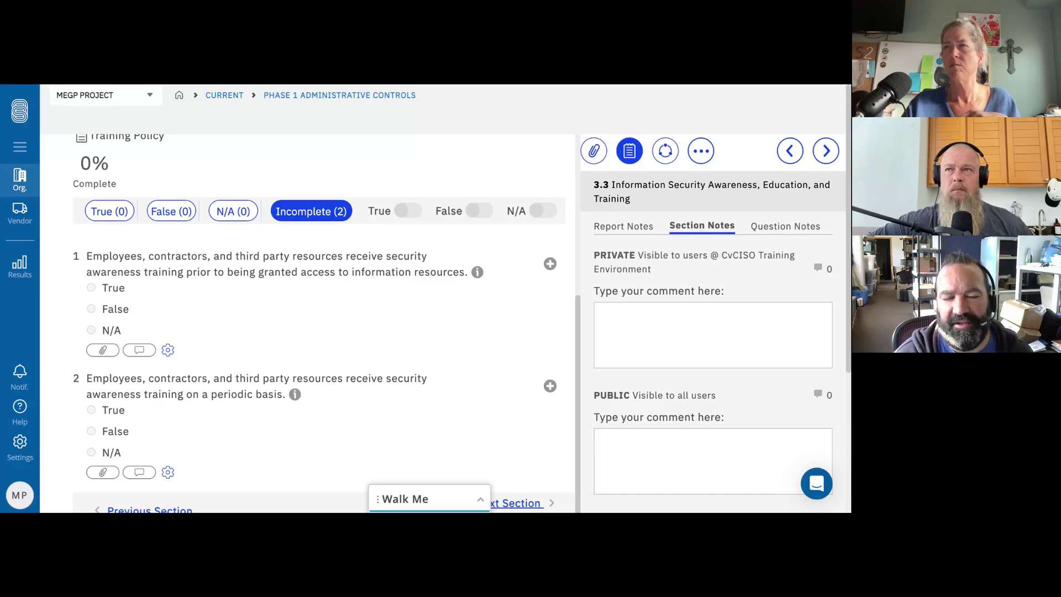
left_click(340, 211)
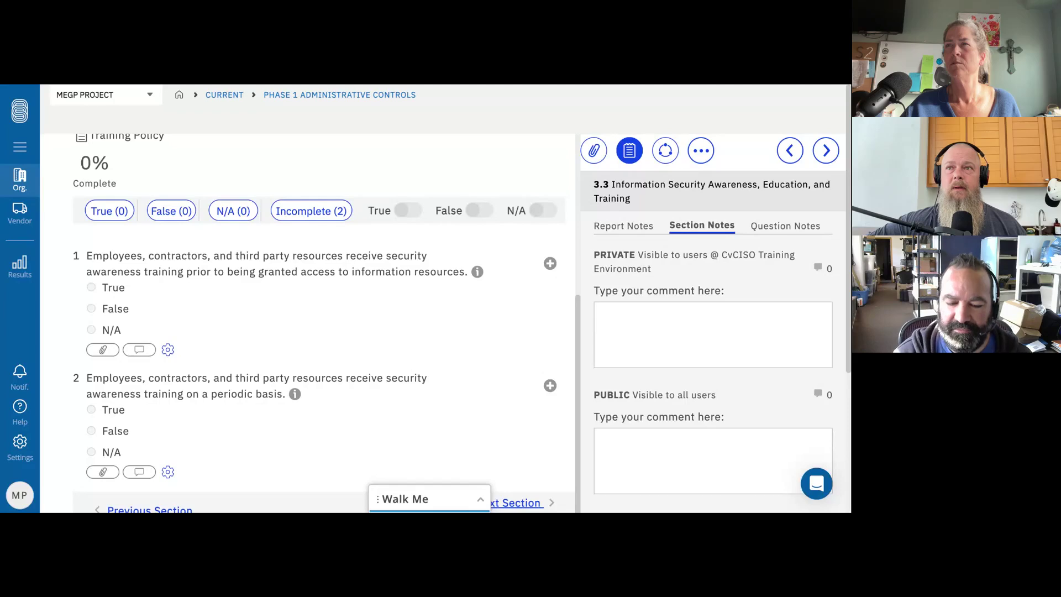
Answer False to the section 3.3 question on security awareness training before access to information resources is granted.
scroll(442, 298, "down", 1)
scroll(124, 302, "down", 1)
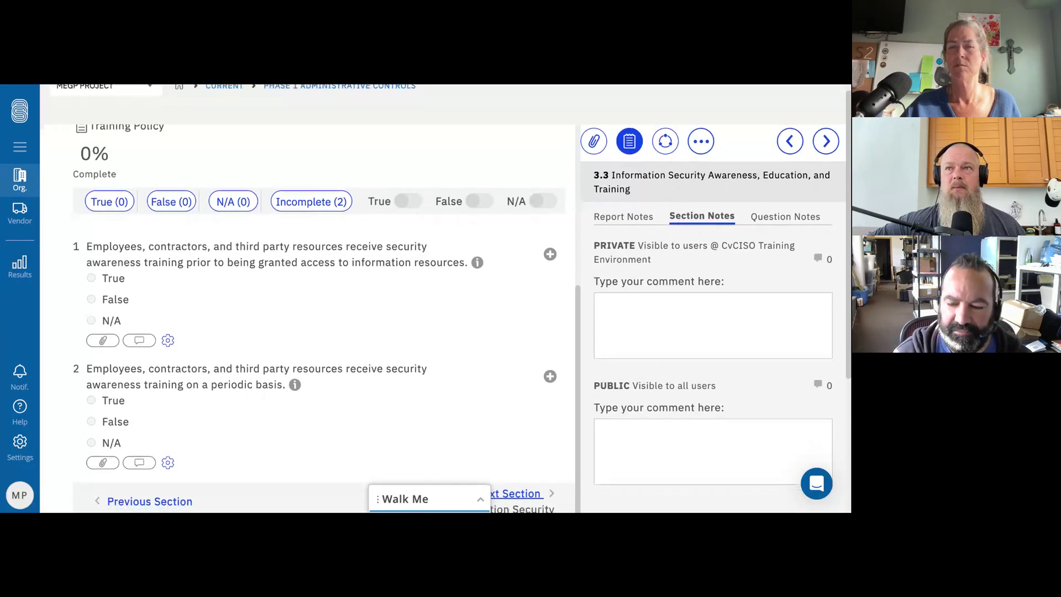
scroll(124, 302, "down", 1)
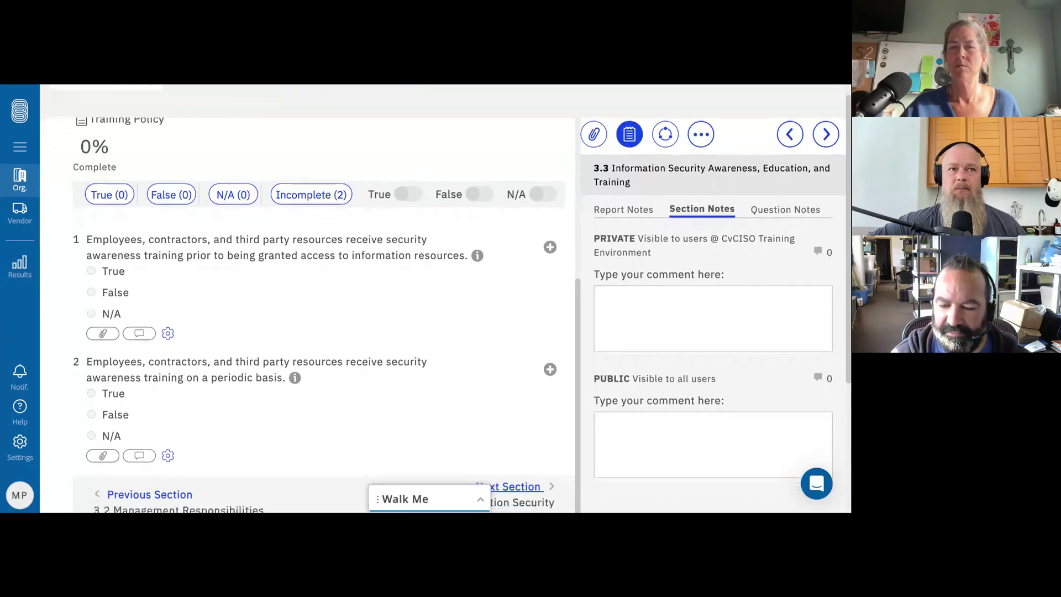
left_click(114, 293)
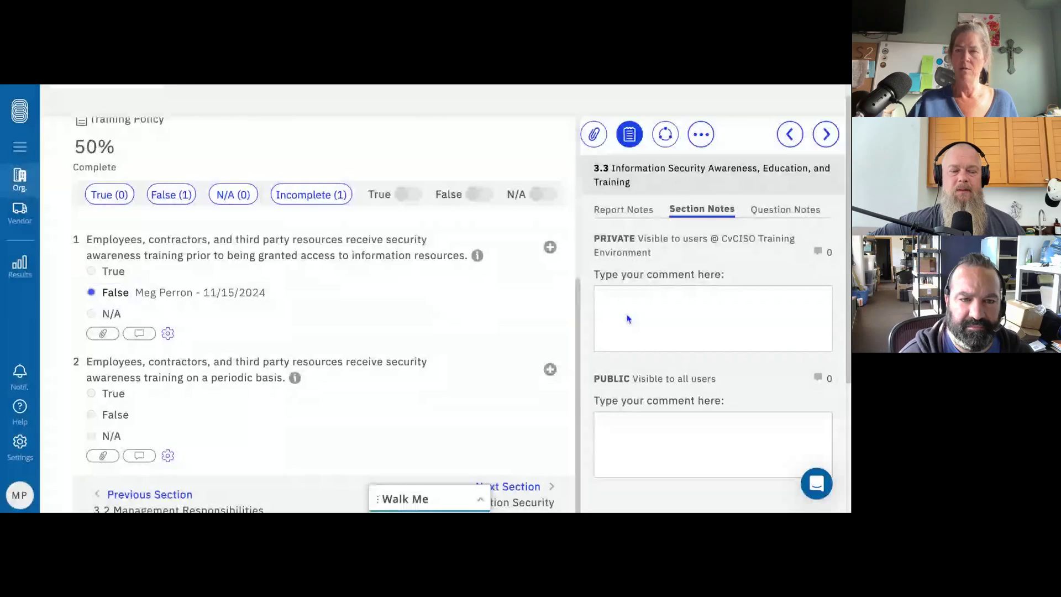
Add and save the private section note "some with contractors but not all." for section 3.3.
left_click(628, 319)
type("som")
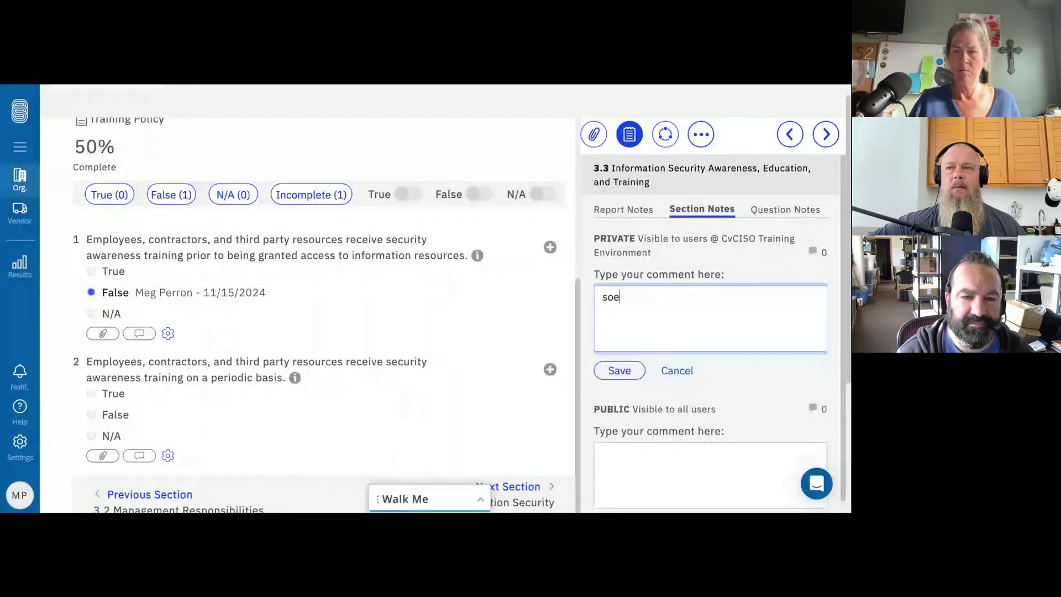
type("e")
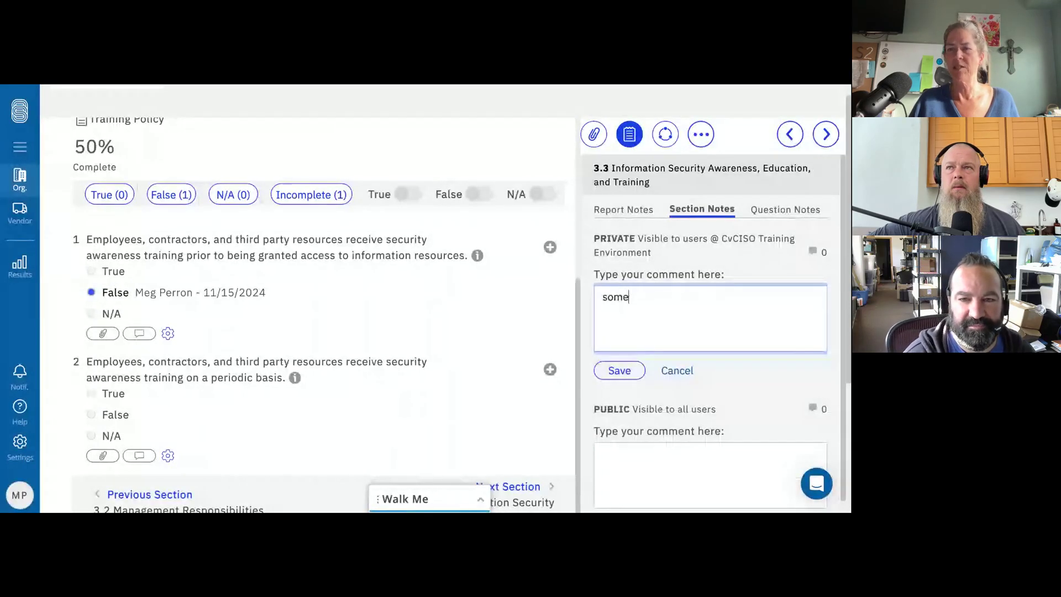
type(" with contractors but not all.")
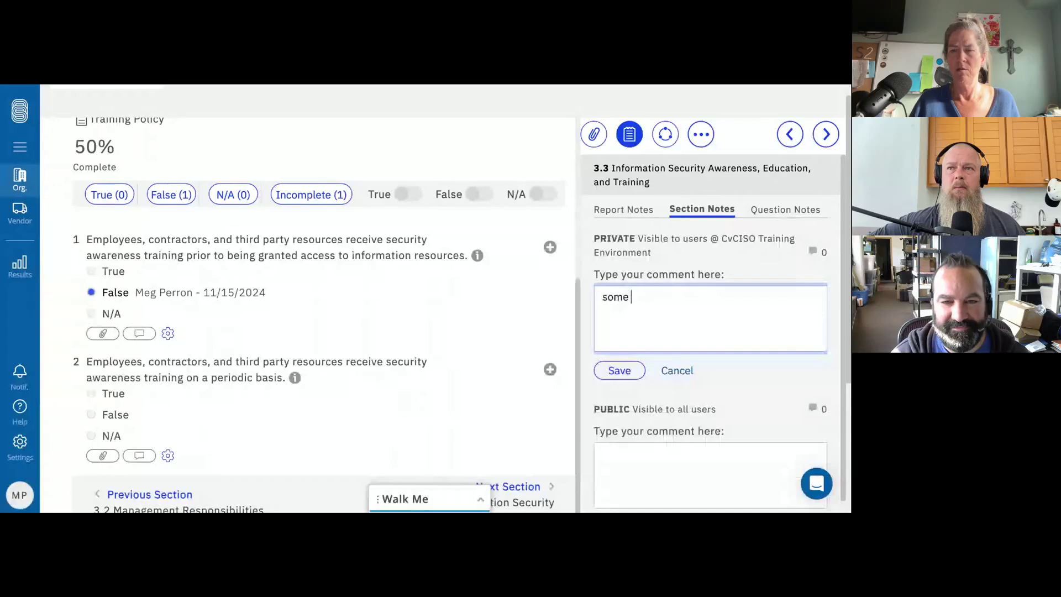
scroll(380, 335, "down", 2)
scroll(380, 335, "up", 3)
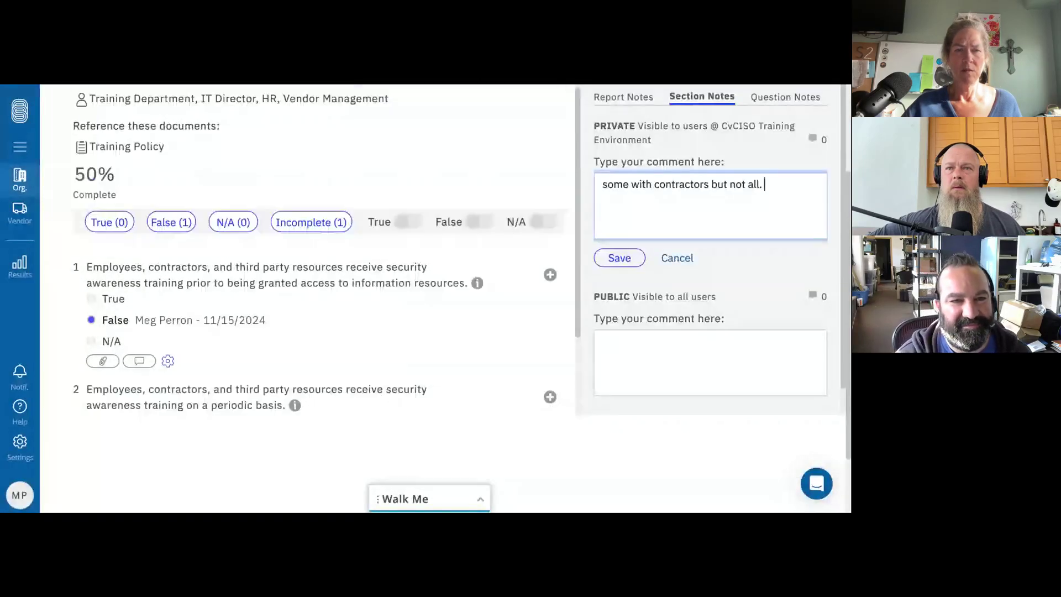
scroll(326, 372, "up", 1)
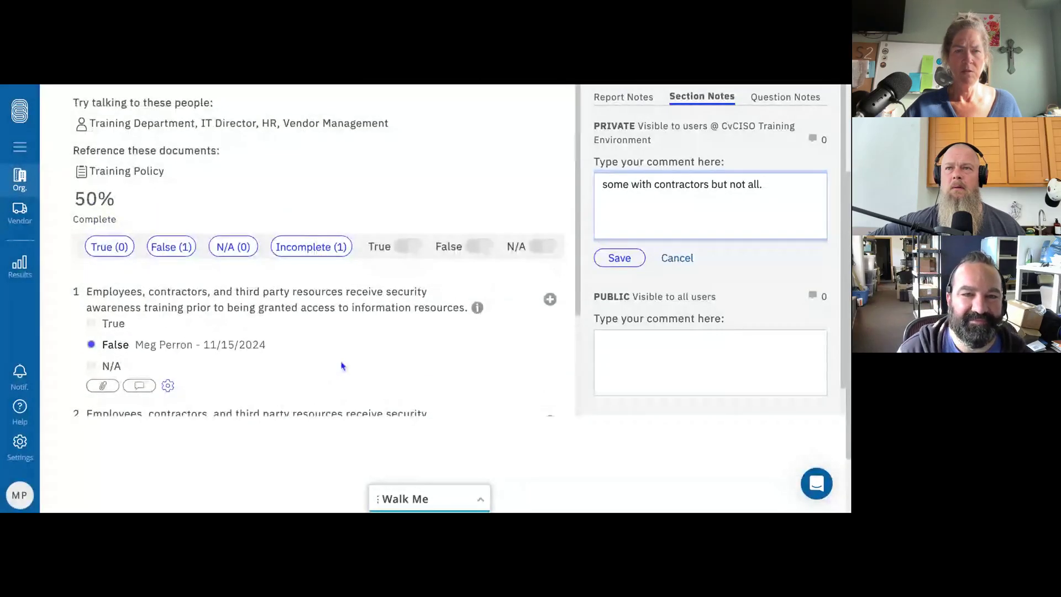
scroll(342, 366, "down", 2)
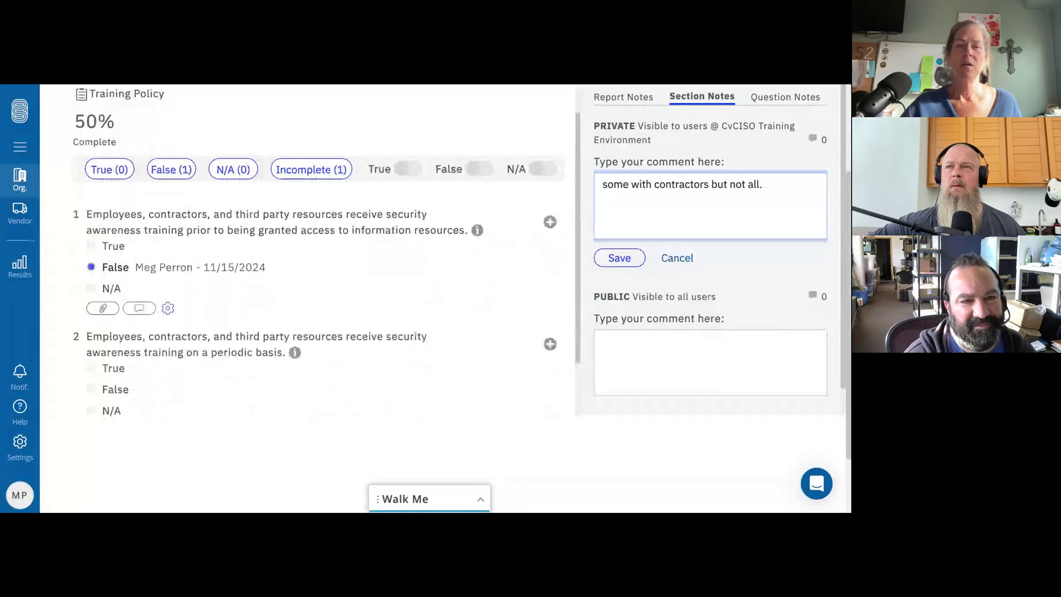
scroll(310, 299, "down", 1)
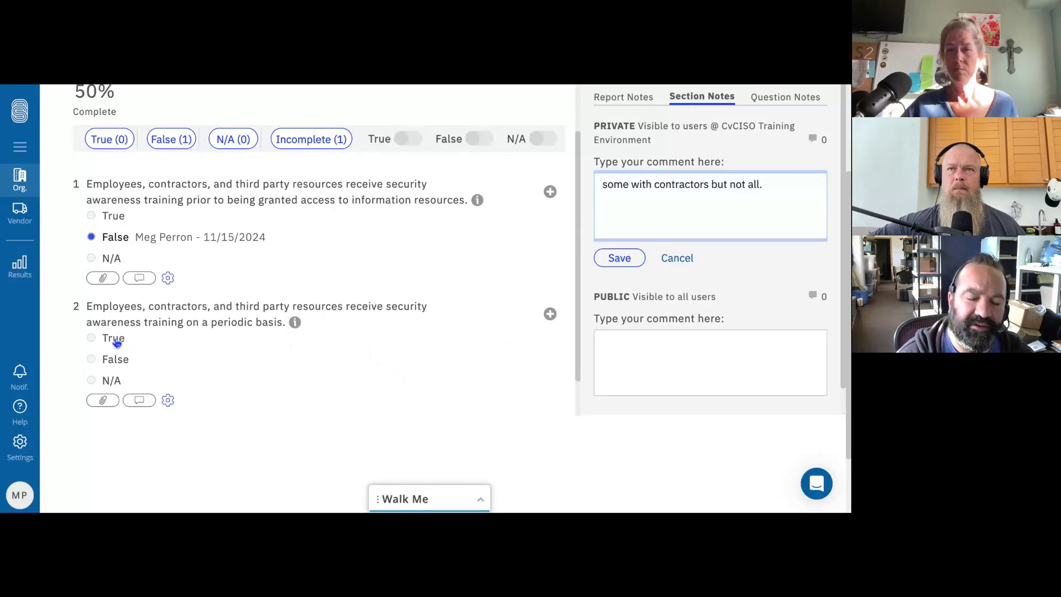
left_click(619, 258)
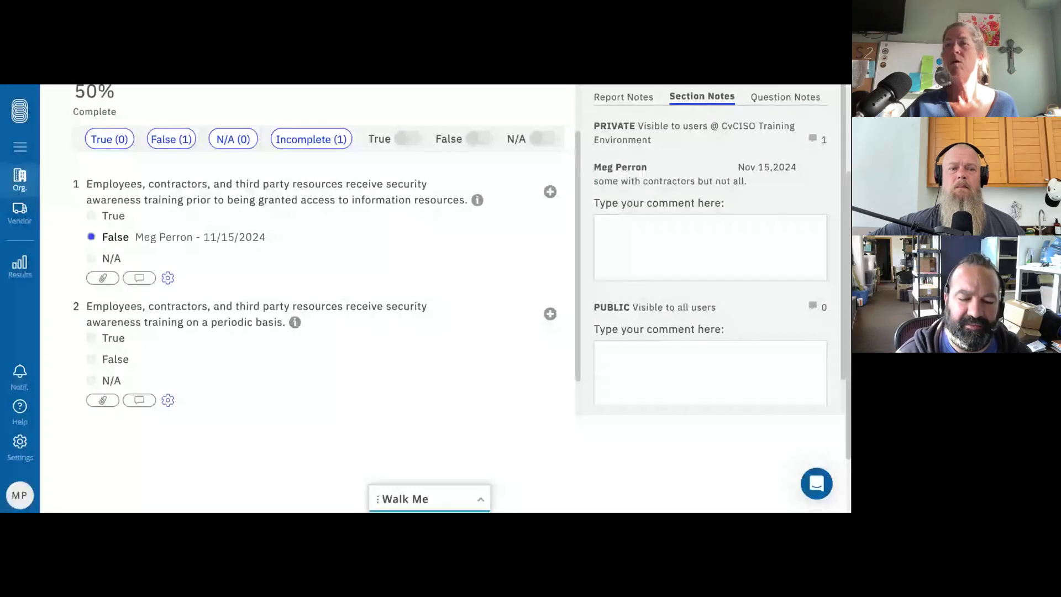
Answer False to the question on periodic security awareness training and continue to section 3.4.
left_click(124, 358)
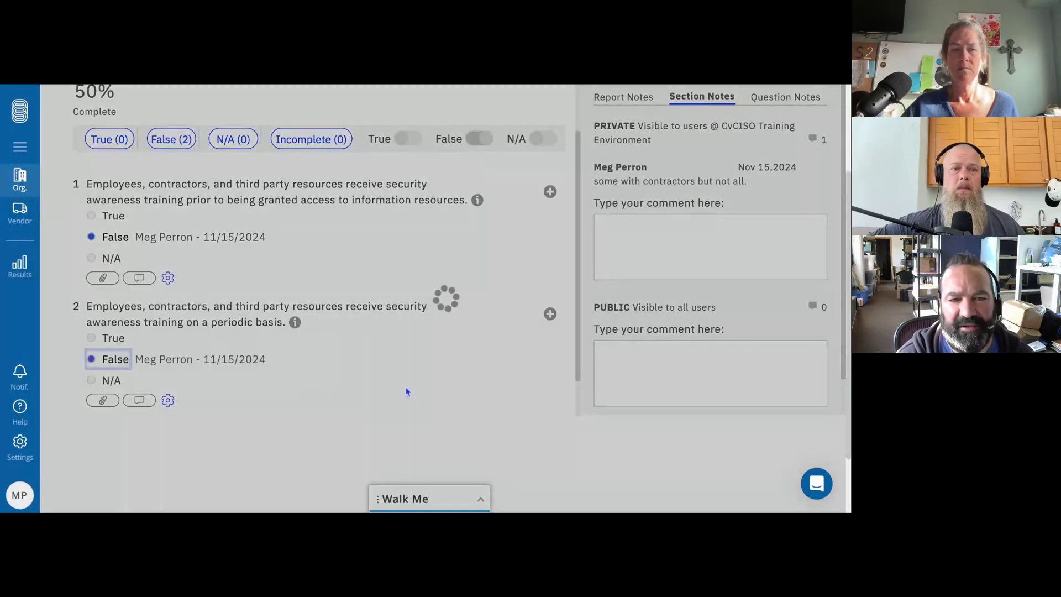
scroll(453, 382, "down", 5)
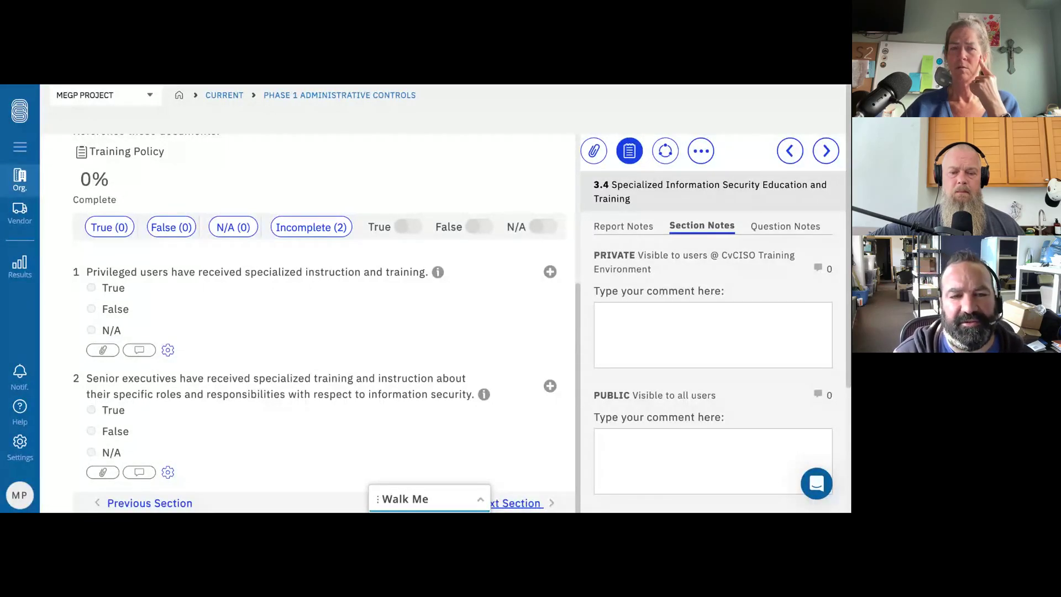
Answer False to both section 3.4 questions, on privileged users and senior executives, and continue to section 3.5.
scroll(318, 320, "up", 3)
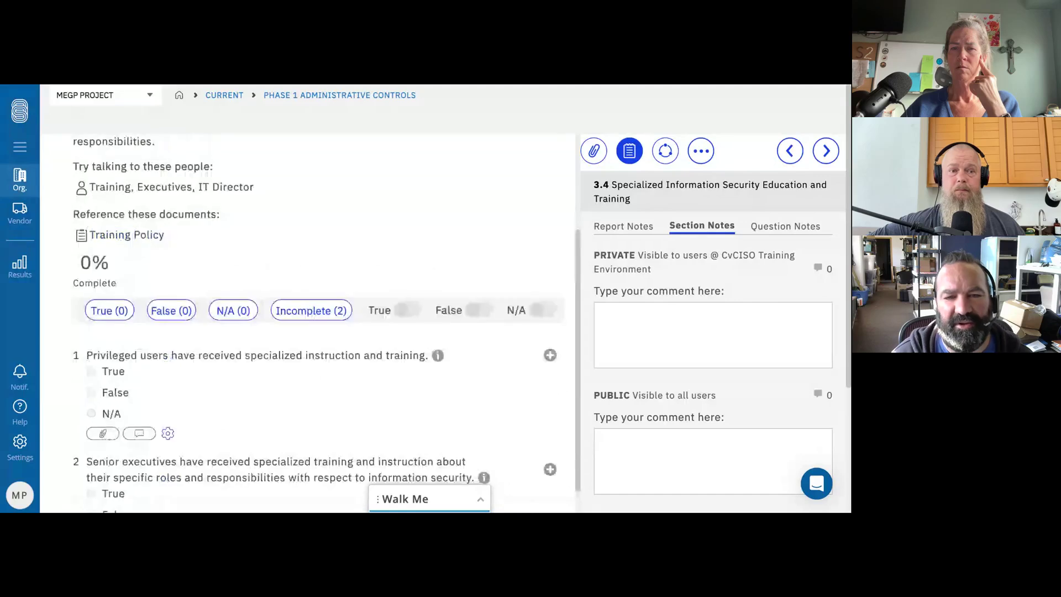
scroll(318, 320, "up", 3)
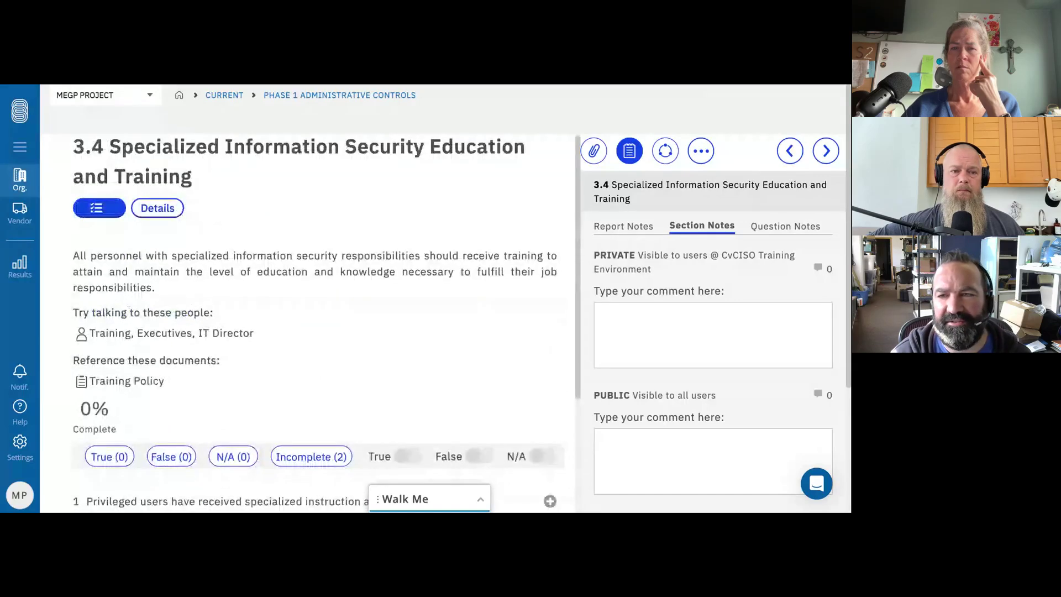
scroll(318, 321, "down", 3)
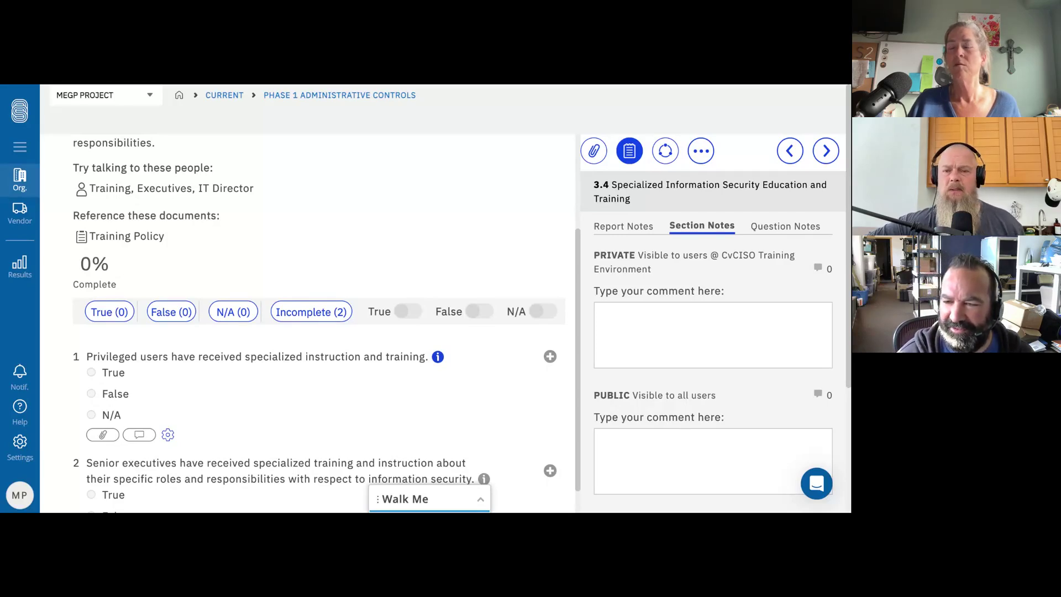
left_click(101, 392)
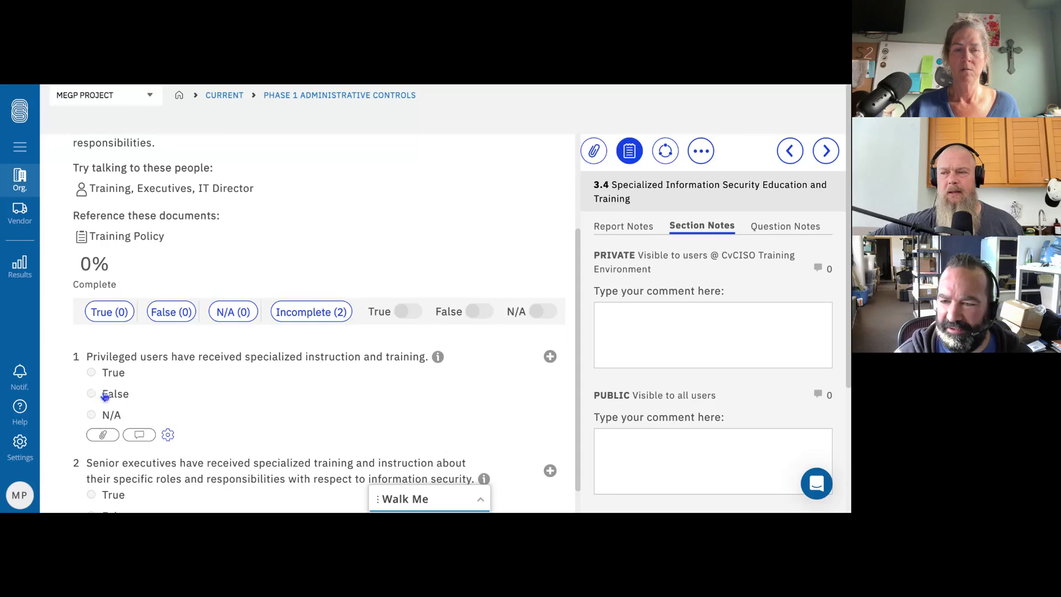
scroll(218, 363, "down", 1)
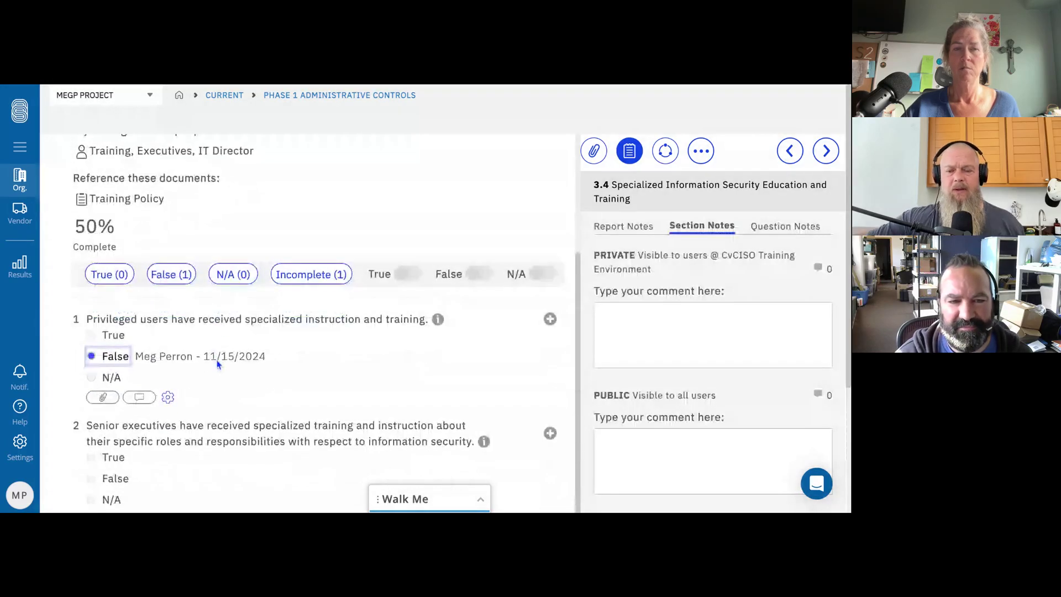
scroll(217, 360, "down", 3)
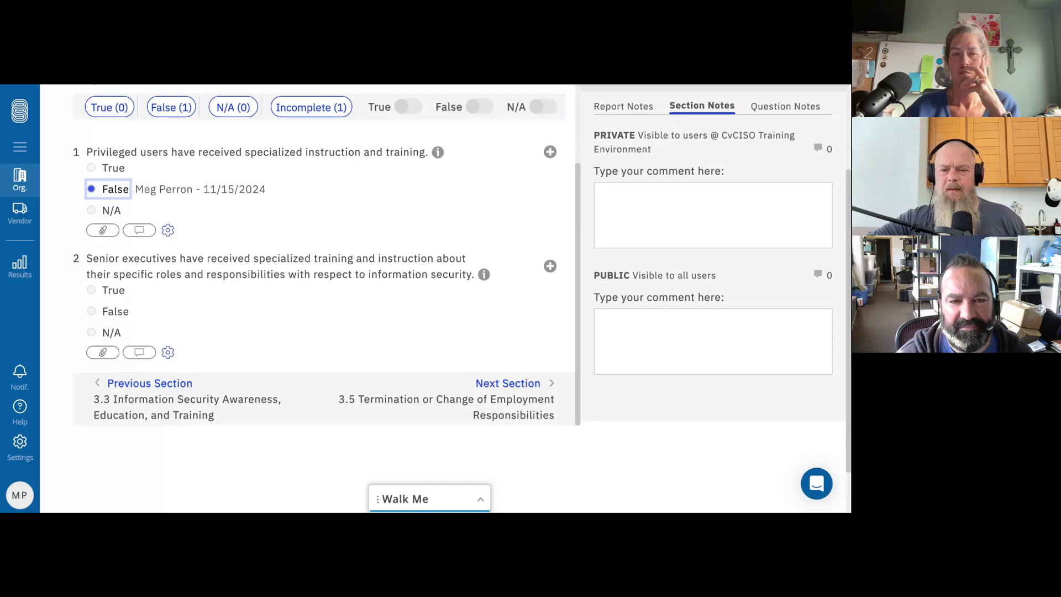
left_click(489, 395)
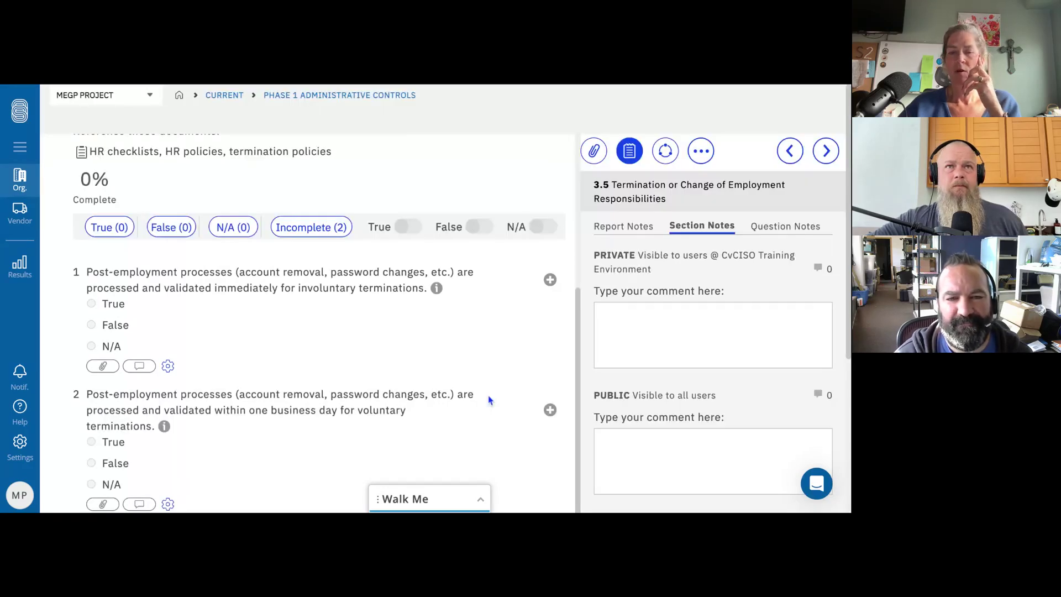
Return to section 3.4 and review its answers on specialized training for privileged users and senior executives.
scroll(313, 454, "down", 5)
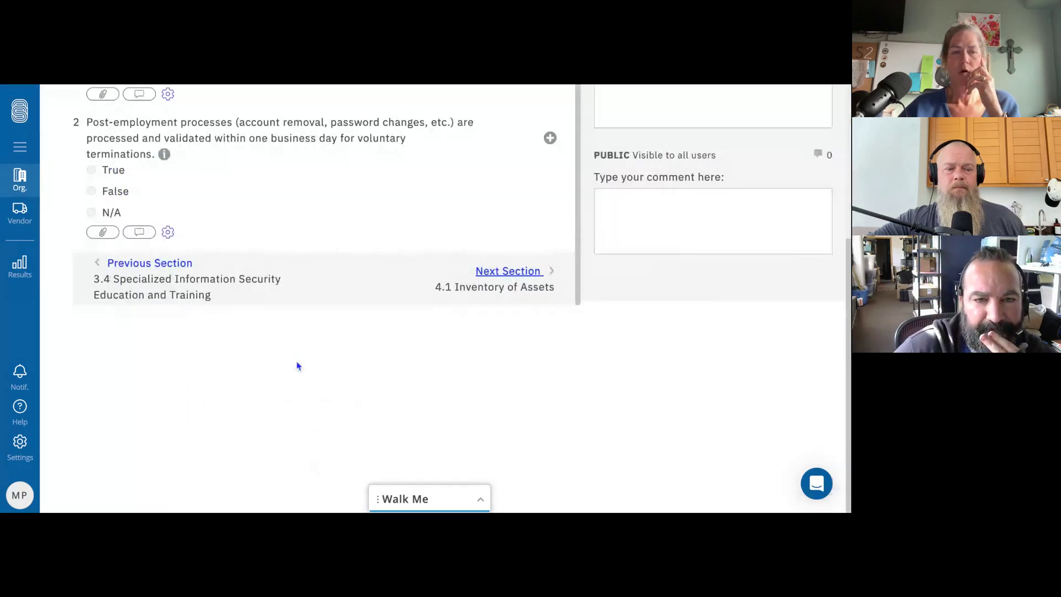
left_click(129, 265)
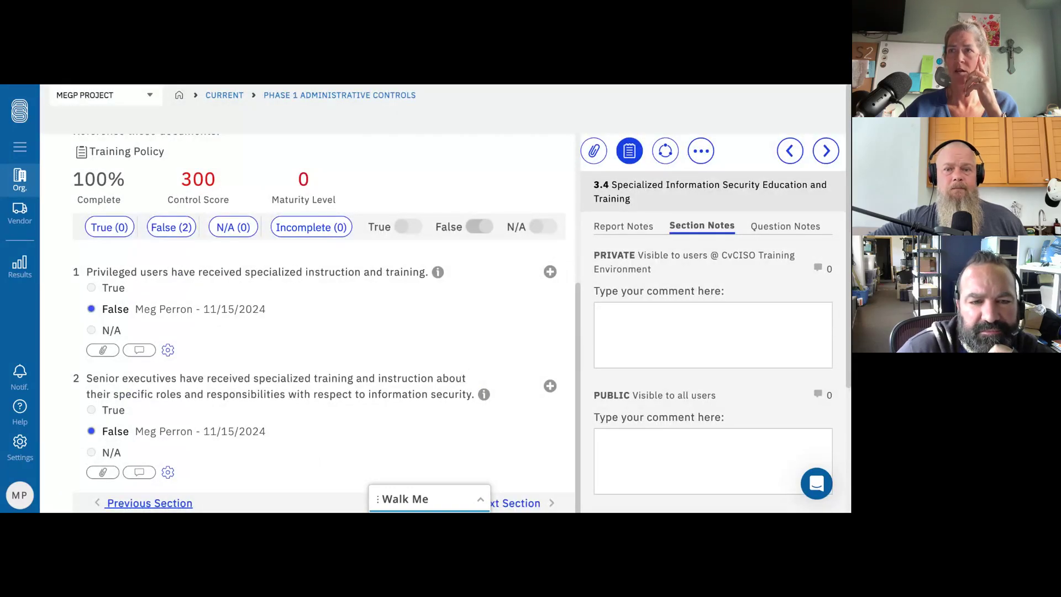
scroll(348, 416, "down", 3)
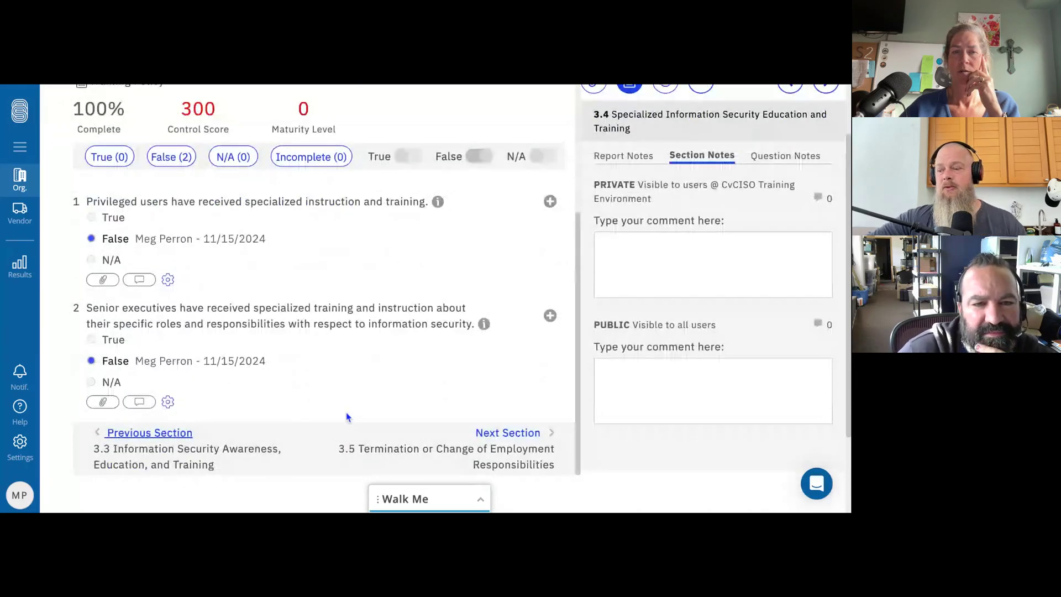
scroll(348, 417, "up", 2)
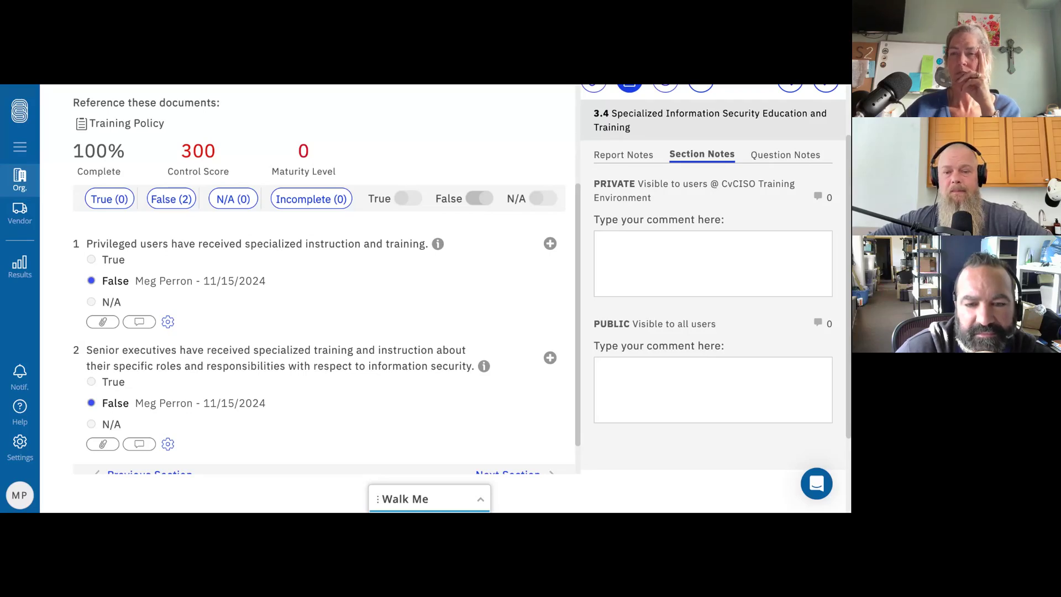
scroll(456, 282, "down", 1)
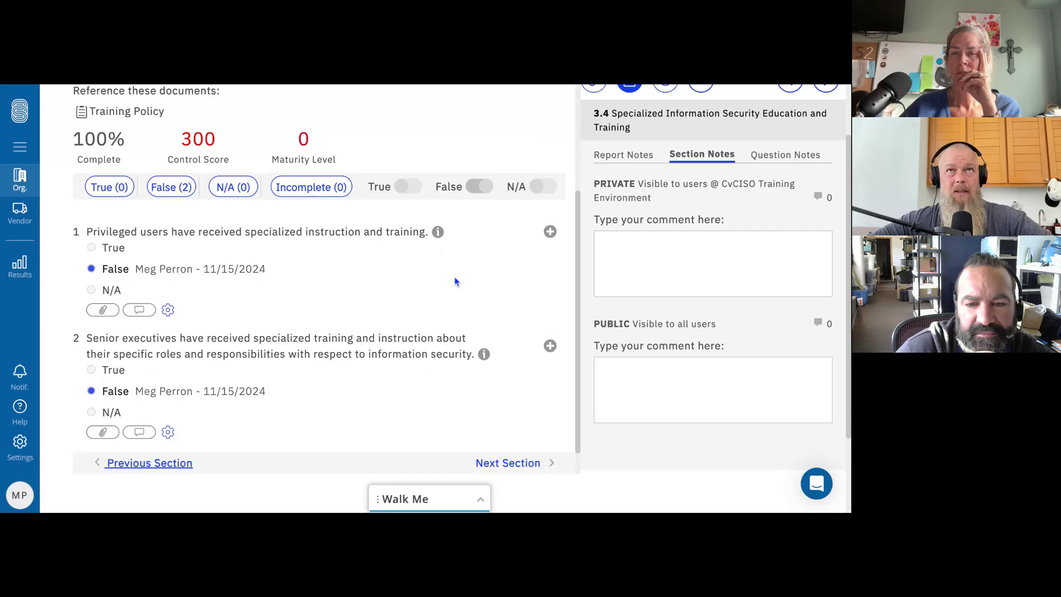
scroll(454, 281, "down", 2)
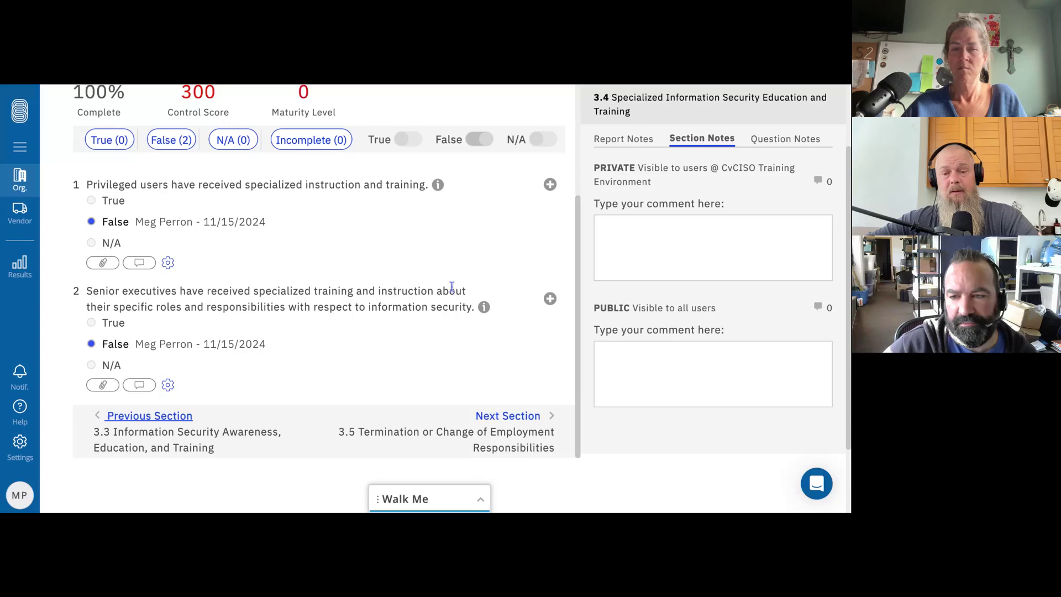
Finish reviewing section 3.4 and continue to section 3.5 on termination or change of employment responsibilities.
scroll(451, 286, "down", 1)
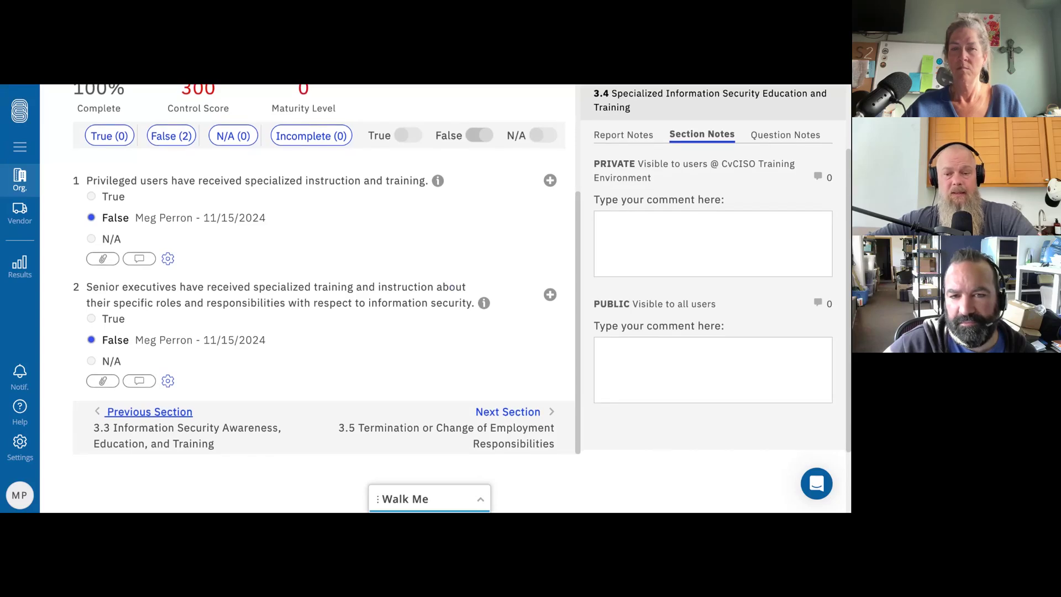
scroll(500, 420, "down", 2)
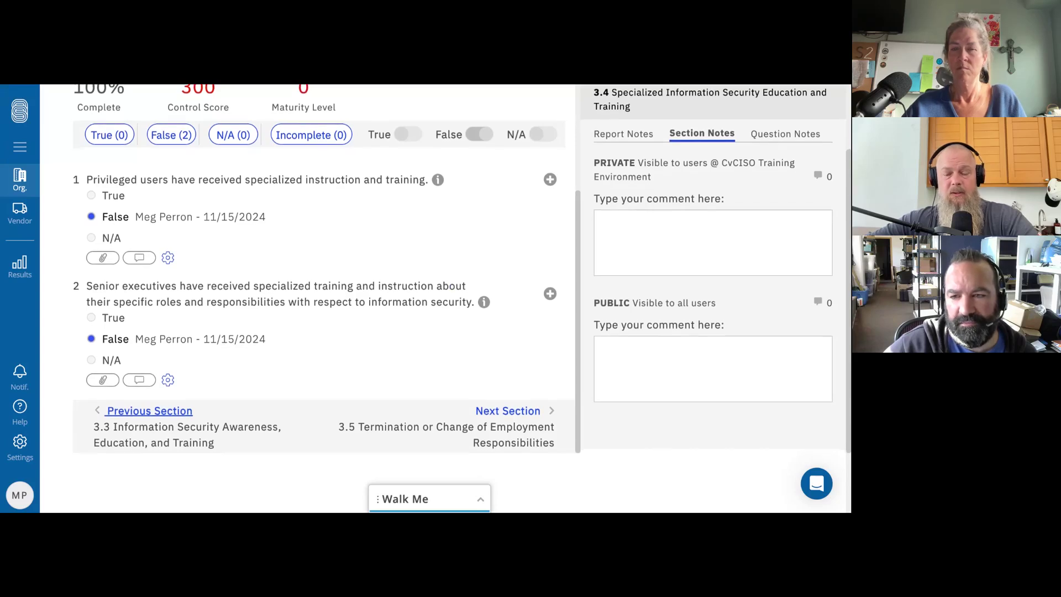
left_click(501, 407)
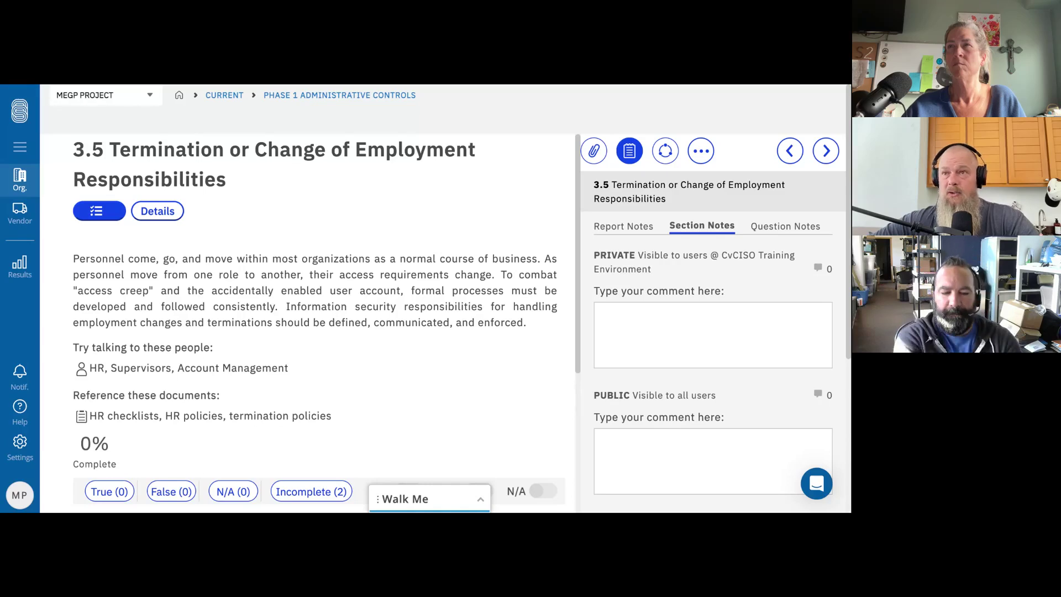
Answer True to both section 3.5 questions, on post-employment processes for involuntary and voluntary terminations, and continue to section 4.1.
scroll(420, 402, "down", 1)
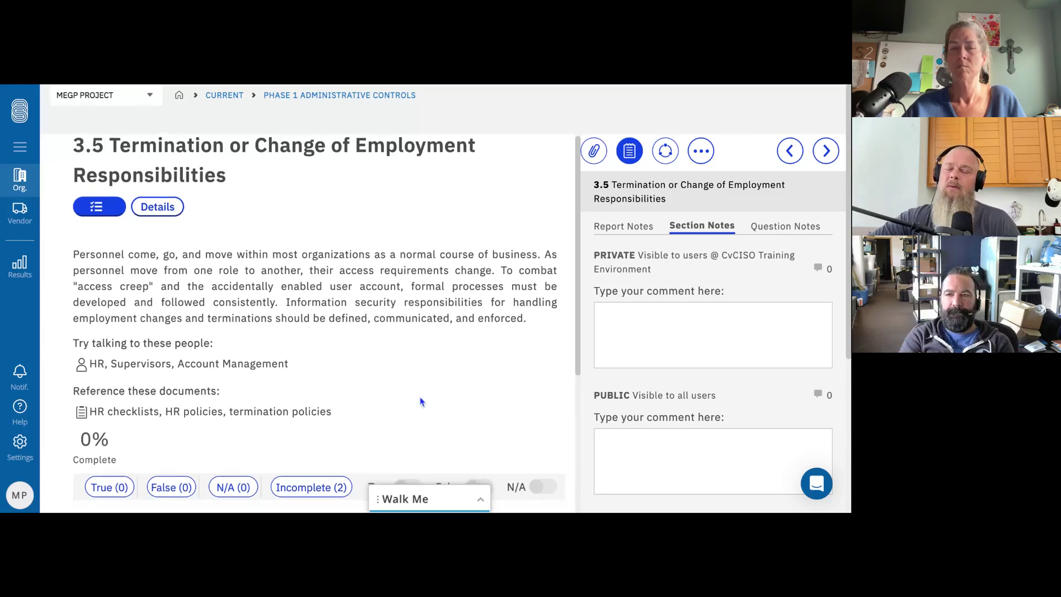
scroll(420, 403, "down", 1)
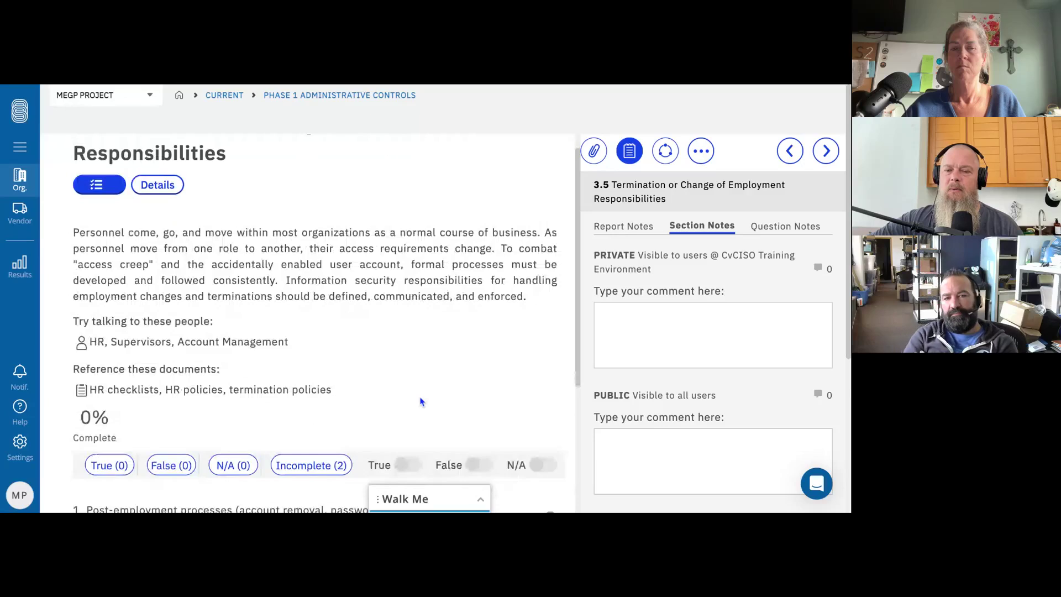
scroll(419, 402, "down", 5)
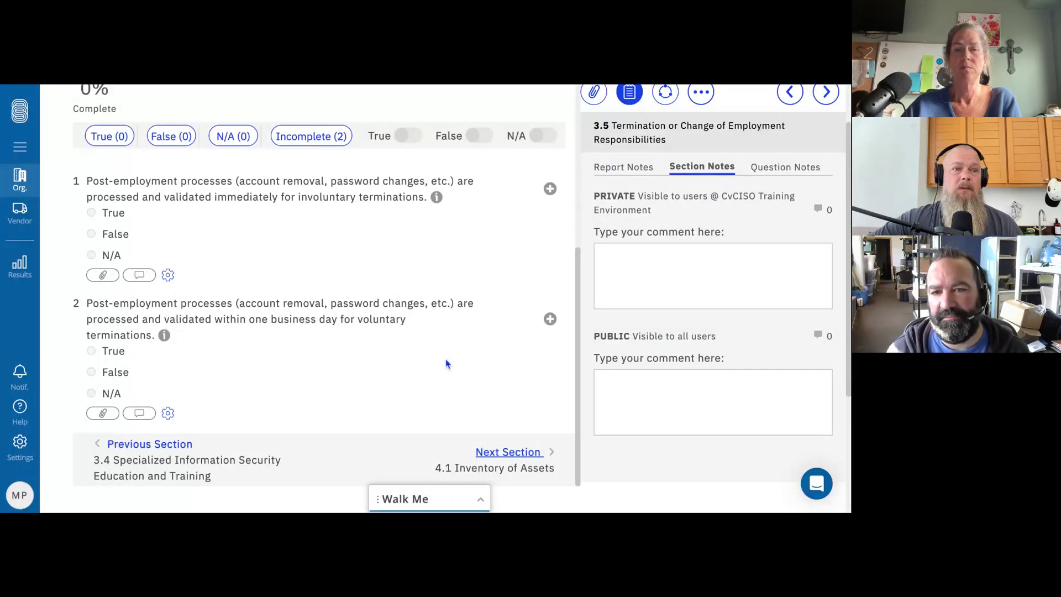
scroll(445, 359, "down", 1)
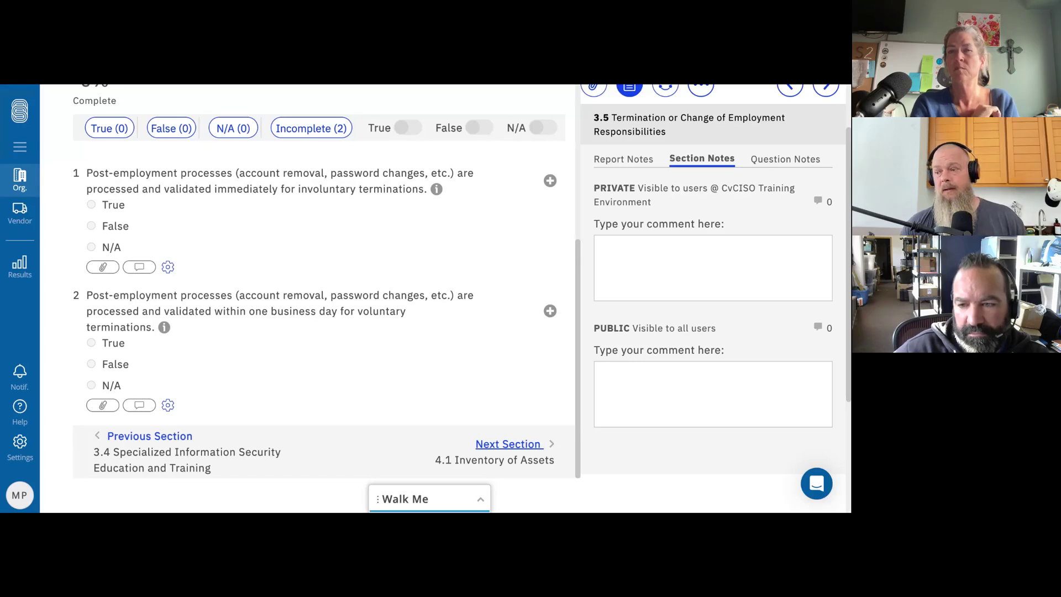
scroll(528, 298, "up", 6)
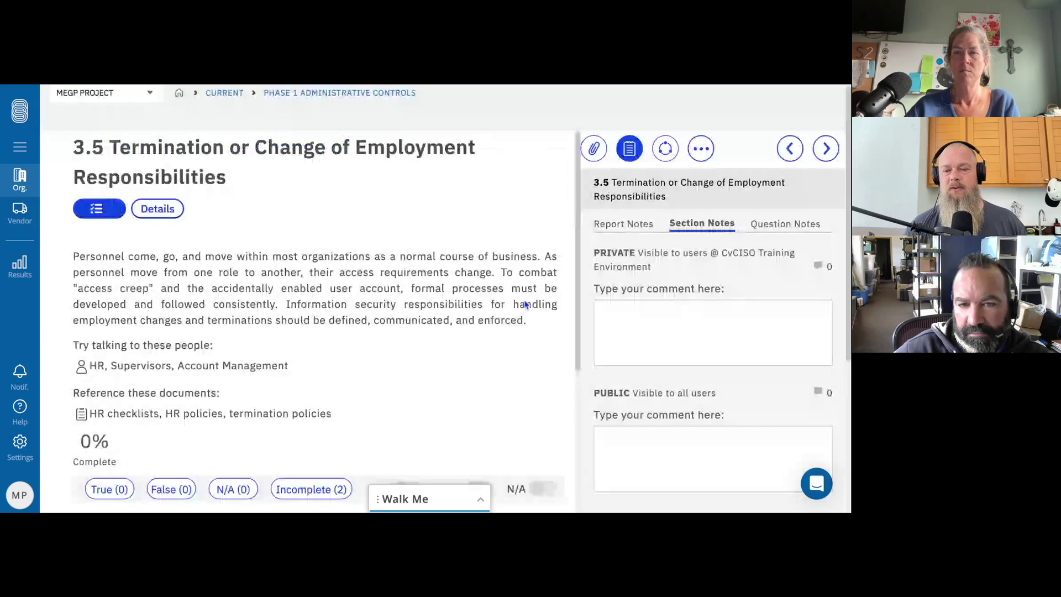
scroll(526, 304, "down", 7)
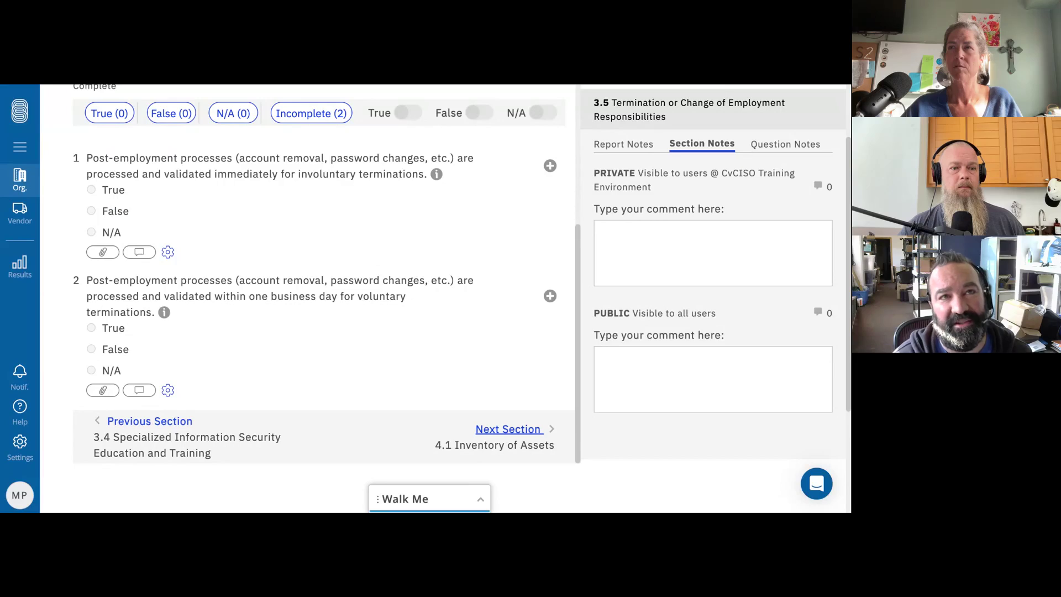
left_click(112, 189)
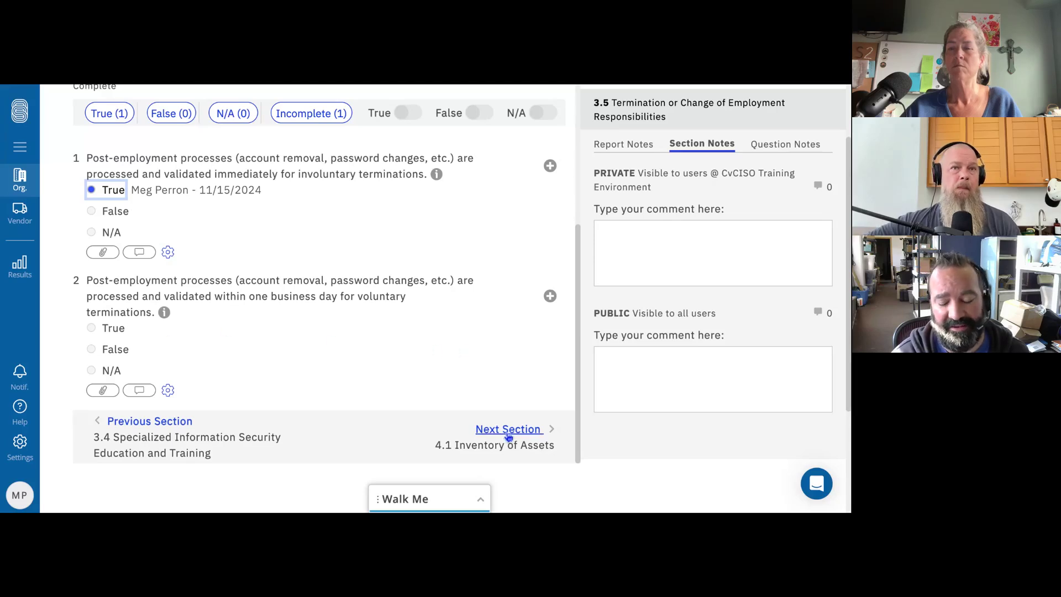
left_click(113, 328)
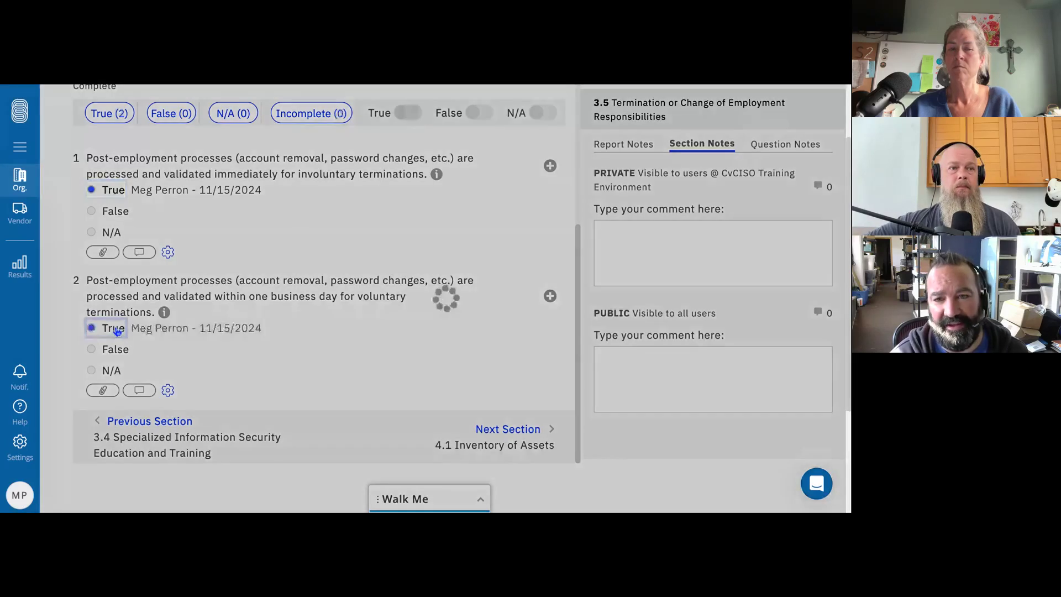
left_click(524, 435)
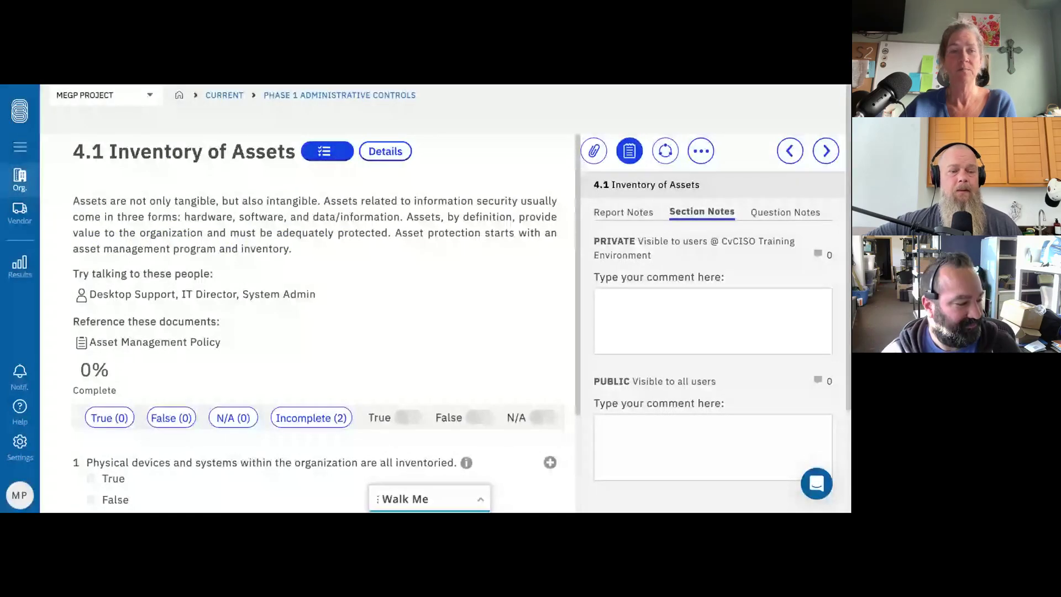
Answer False to the section 4.1 question on whether all physical devices and systems are inventoried.
scroll(323, 298, "down", 5)
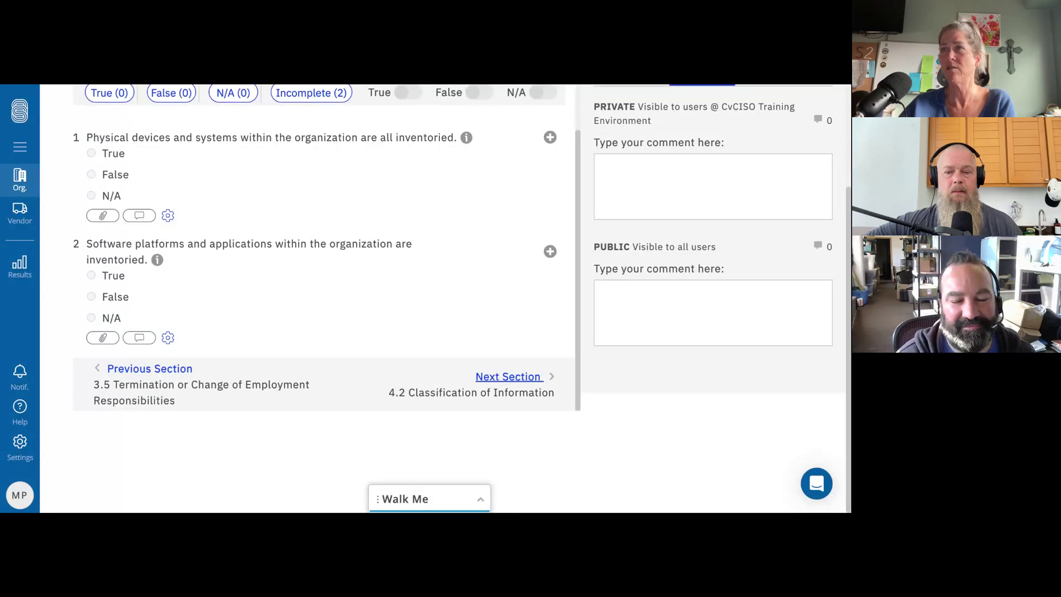
scroll(323, 298, "up", 2)
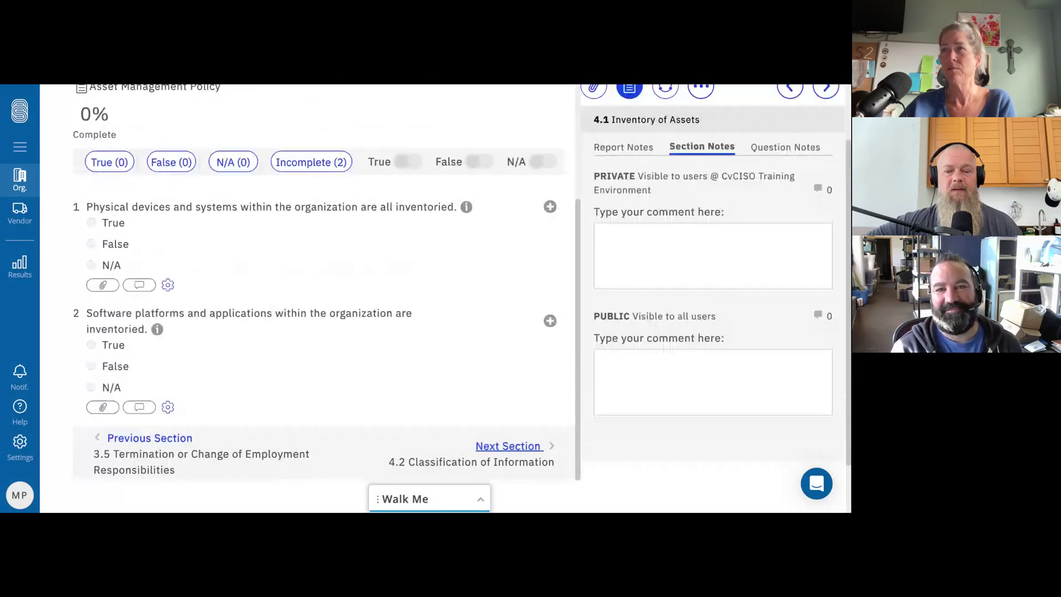
scroll(324, 298, "up", 2)
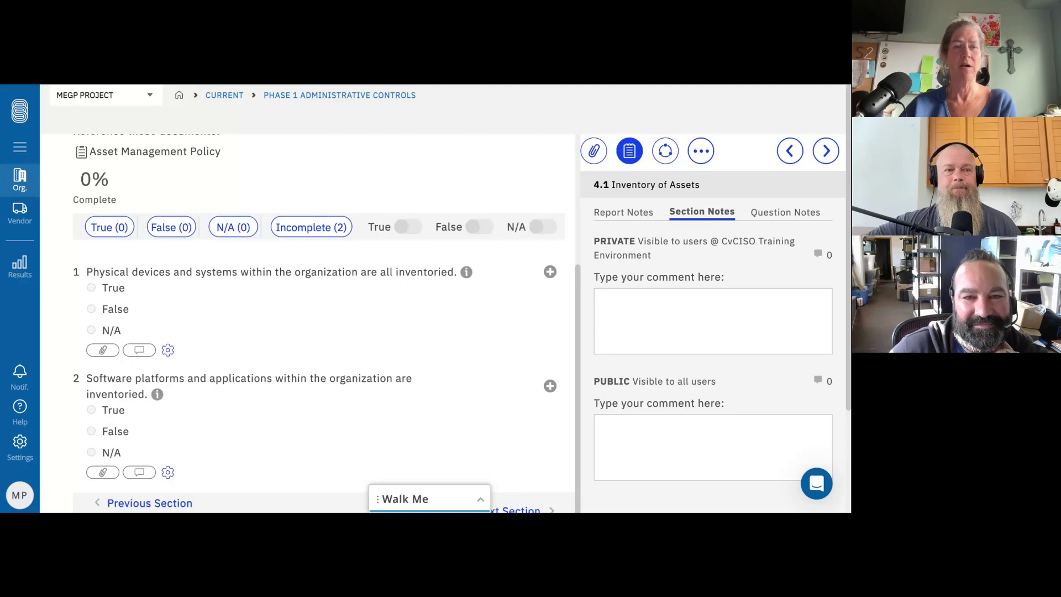
scroll(323, 298, "down", 1)
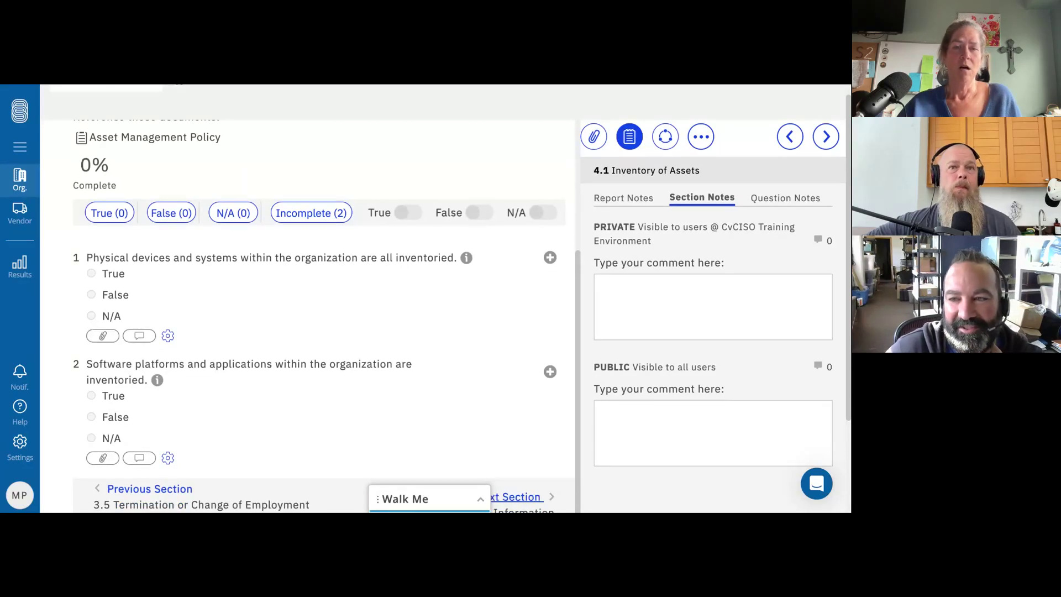
scroll(323, 298, "down", 2)
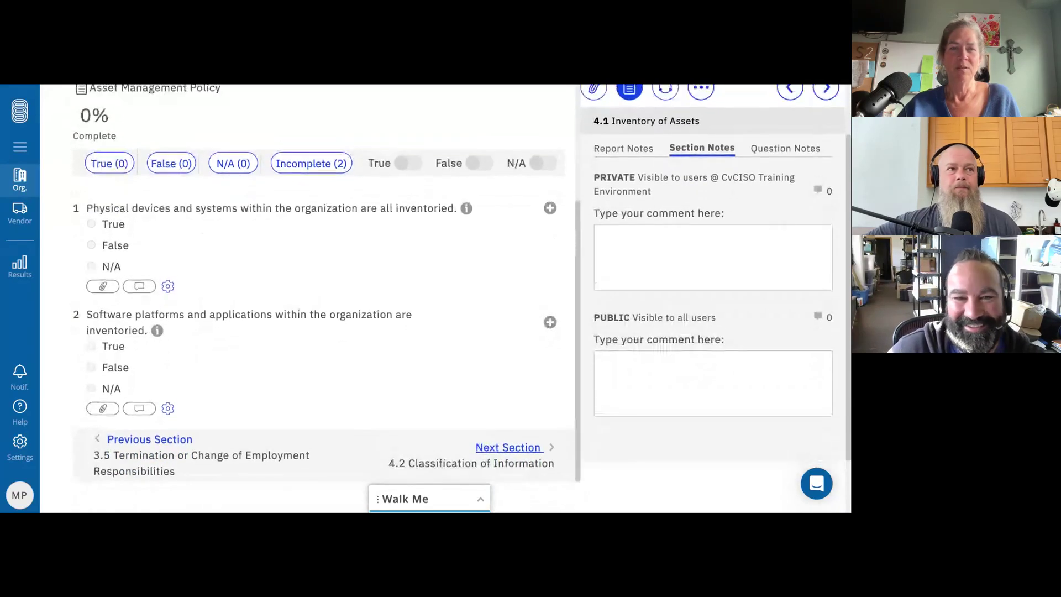
scroll(323, 299, "up", 8)
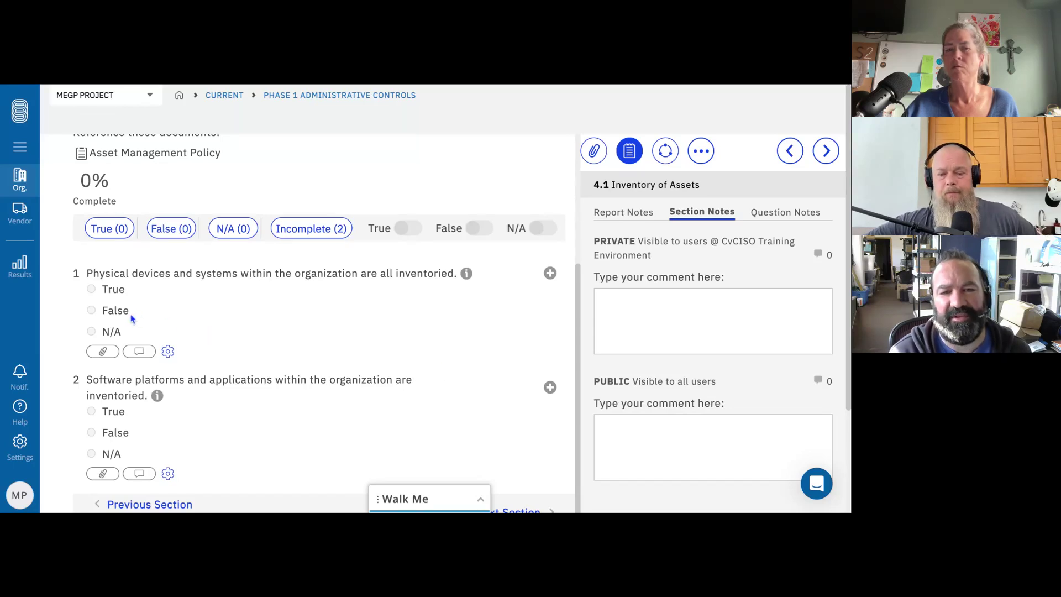
left_click(727, 325)
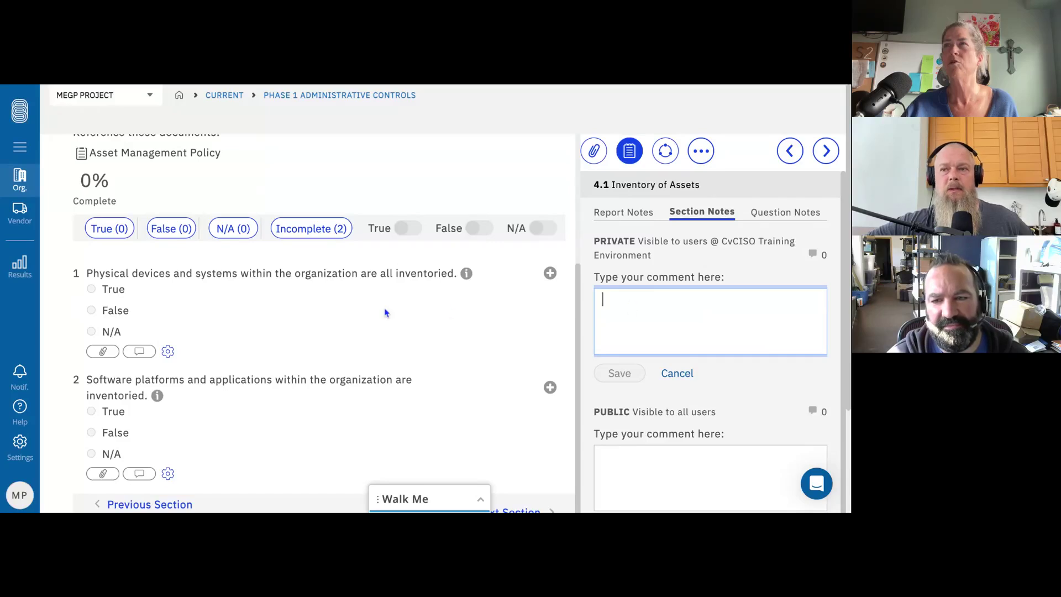
left_click(91, 289)
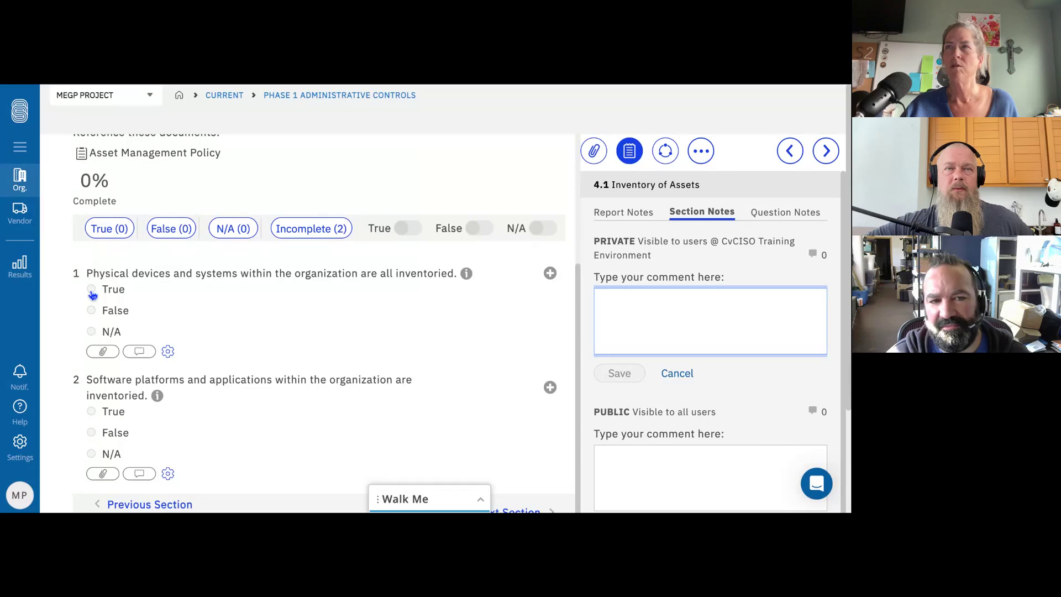
left_click(92, 310)
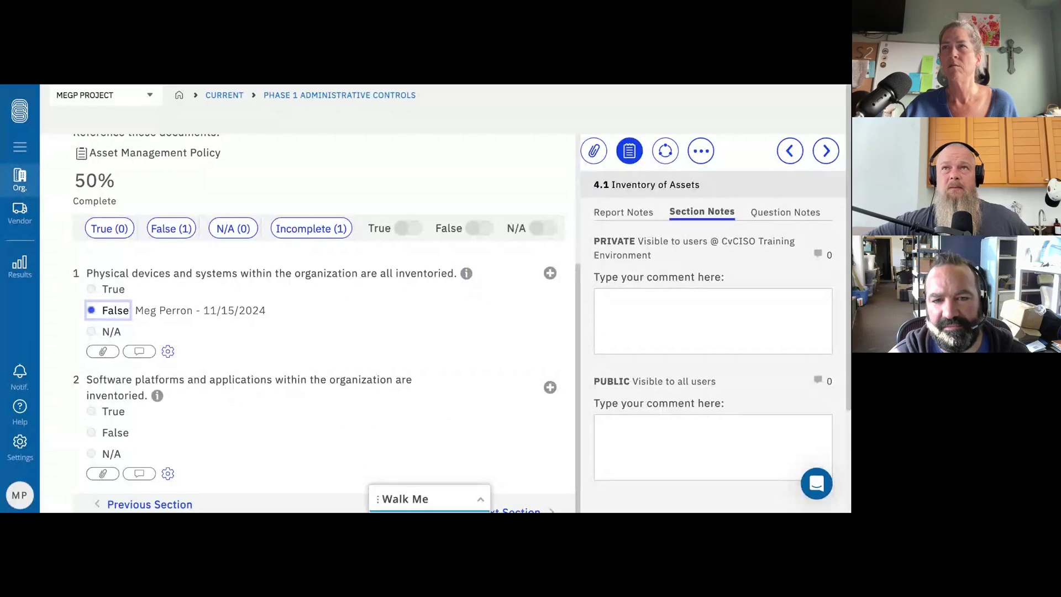
Answer False to the section 4.1 question on inventorying software platforms and applications.
scroll(320, 320, "down", 1)
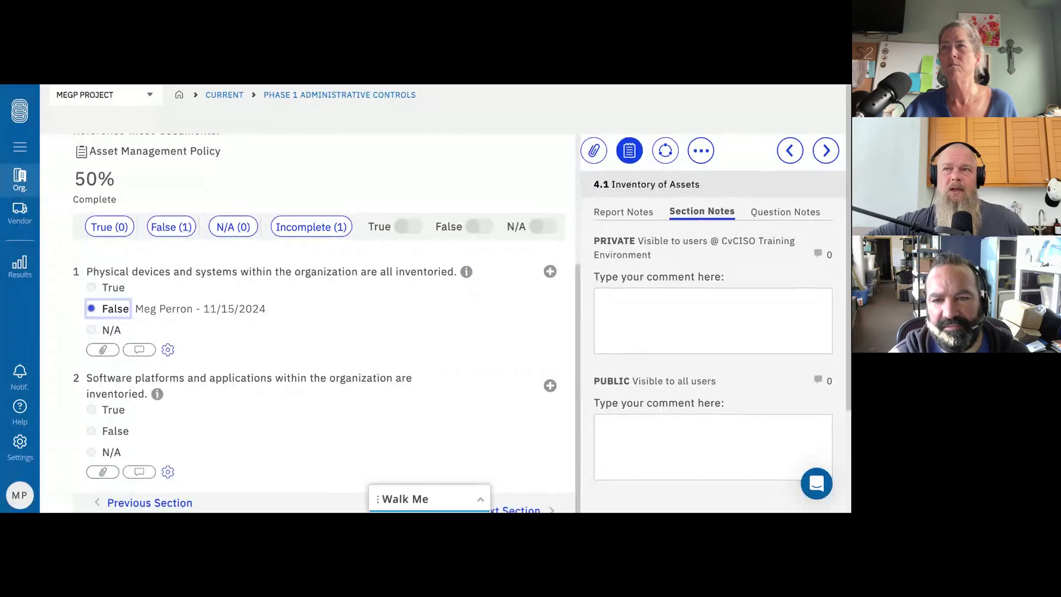
scroll(442, 298, "down", 1)
scroll(442, 299, "down", 2)
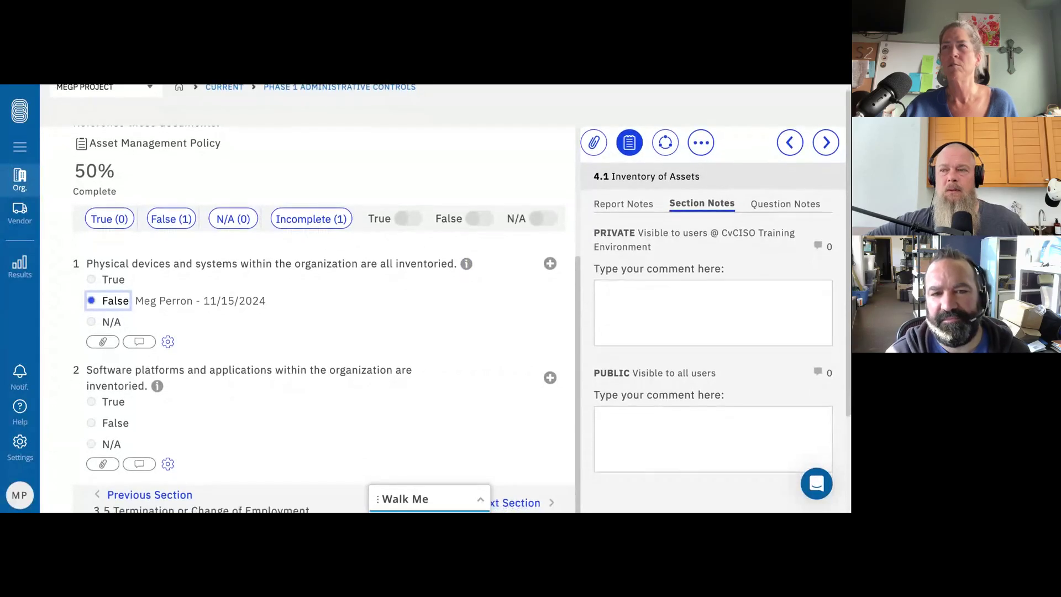
scroll(442, 299, "down", 3)
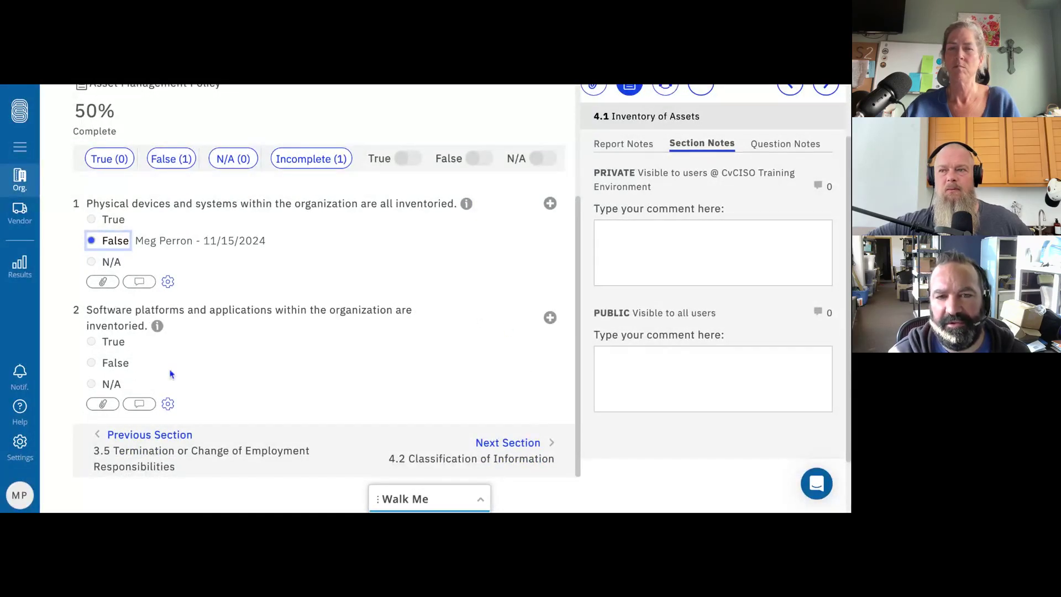
left_click(123, 369)
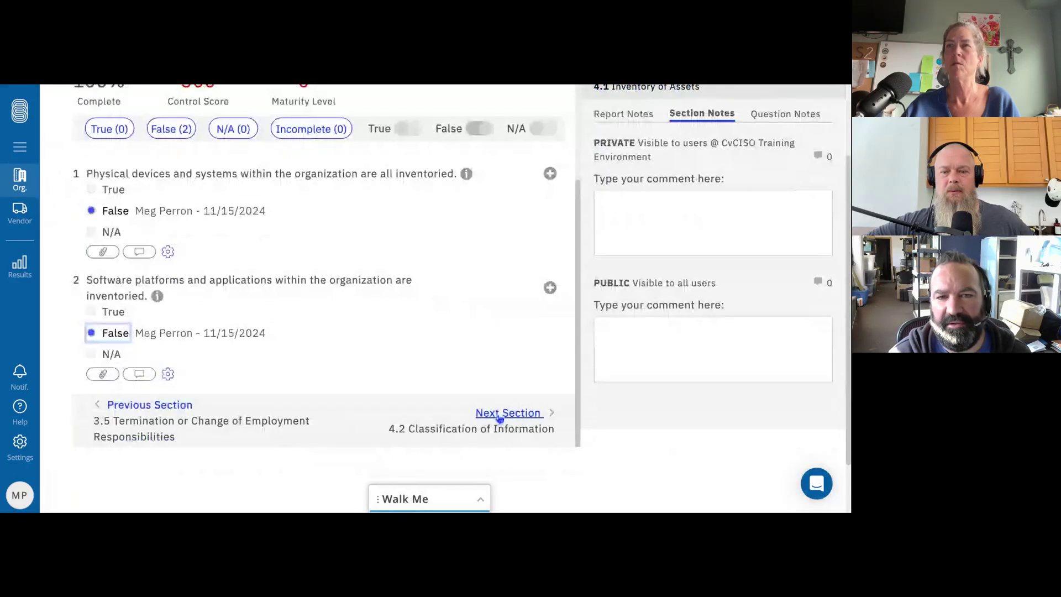
Change the section 4.1 answer on inventorying physical devices and systems to True.
scroll(469, 387, "up", 1)
scroll(469, 387, "up", 2)
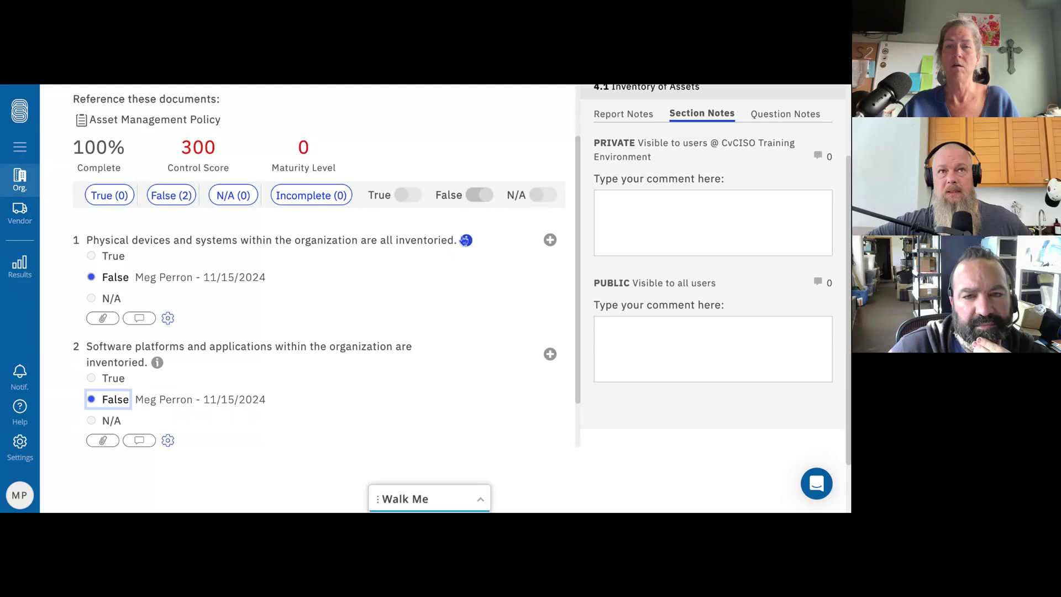
left_click(466, 240)
left_click(466, 241)
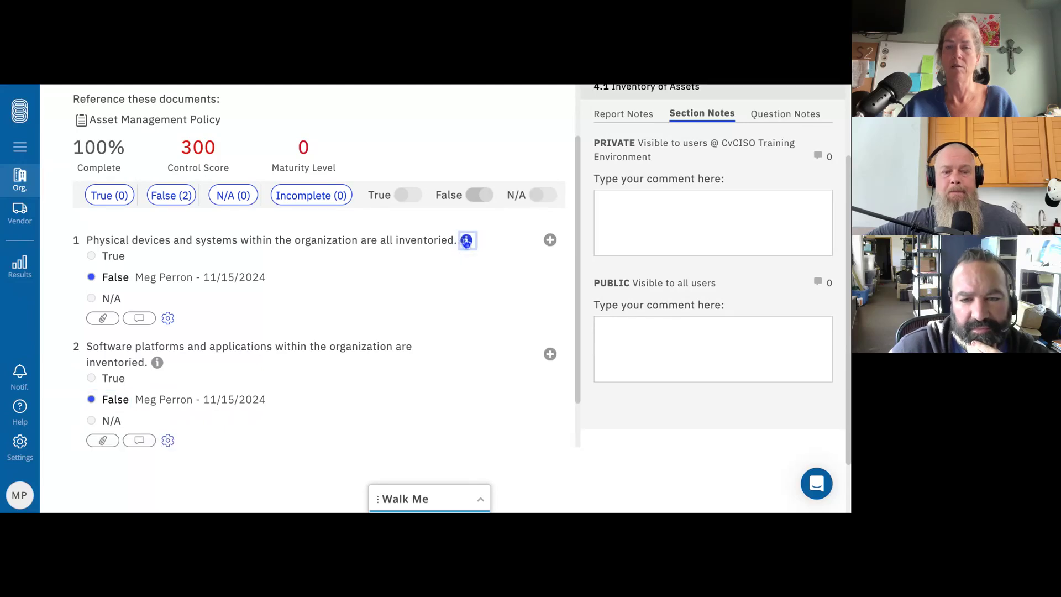
left_click(92, 256)
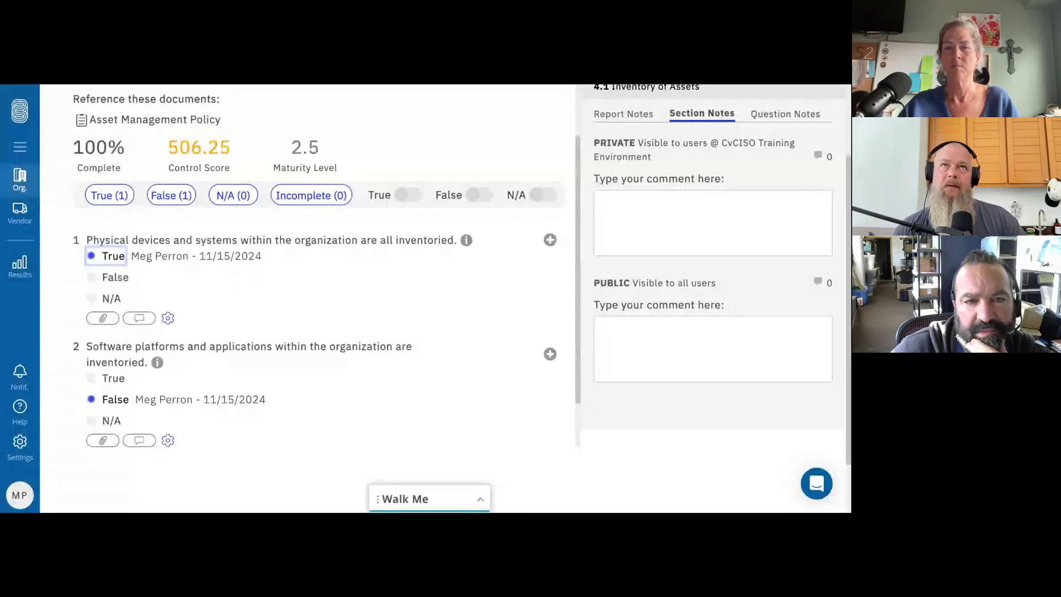
Continue to section 4.2 and read its questions on the information classification guidelines and scheme.
scroll(518, 363, "down", 1)
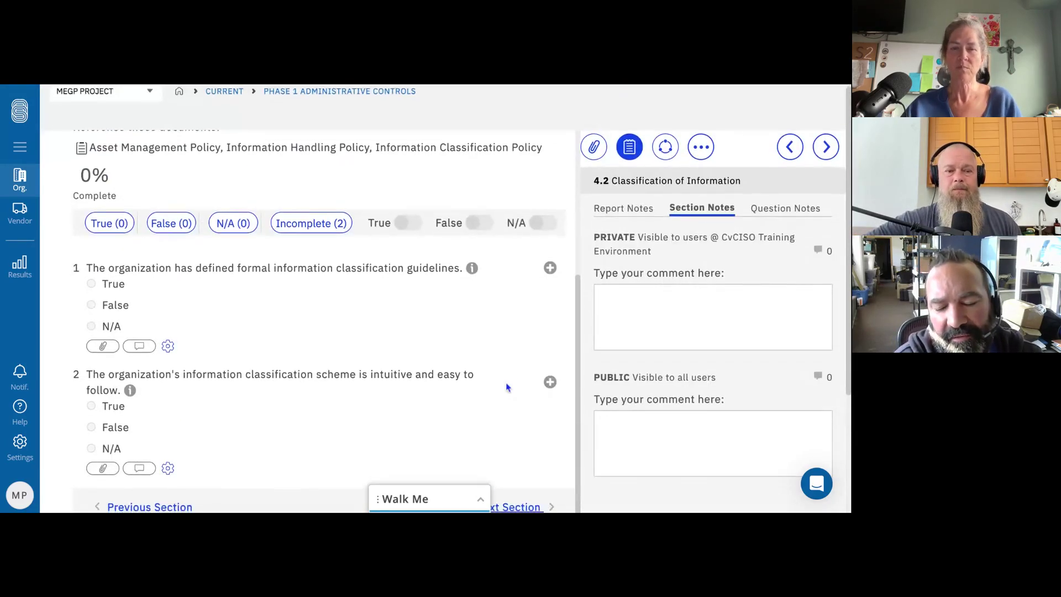
scroll(506, 385, "up", 2)
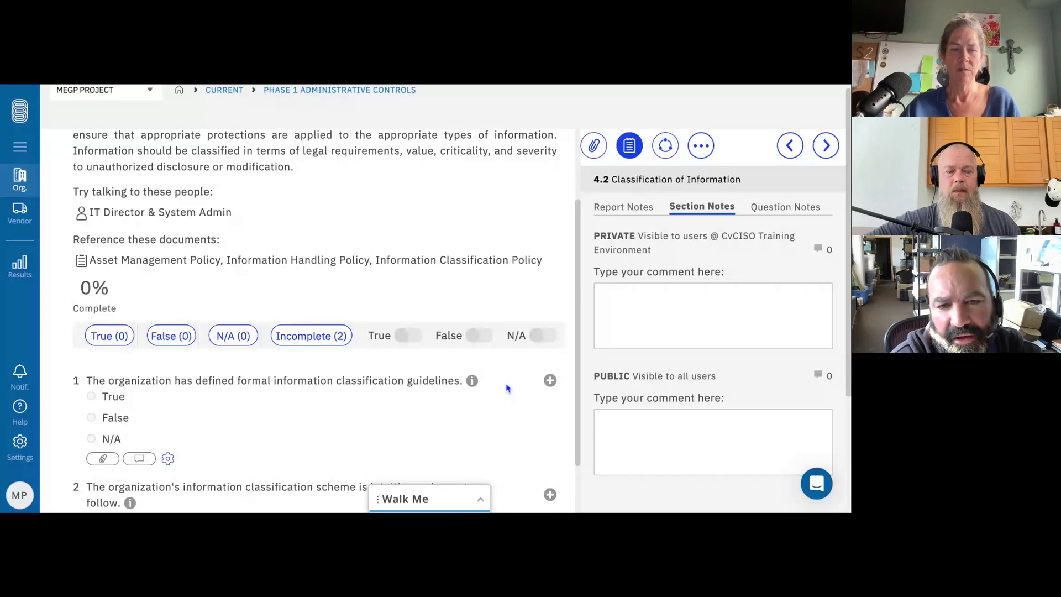
scroll(219, 467, "down", 2)
scroll(137, 468, "down", 4)
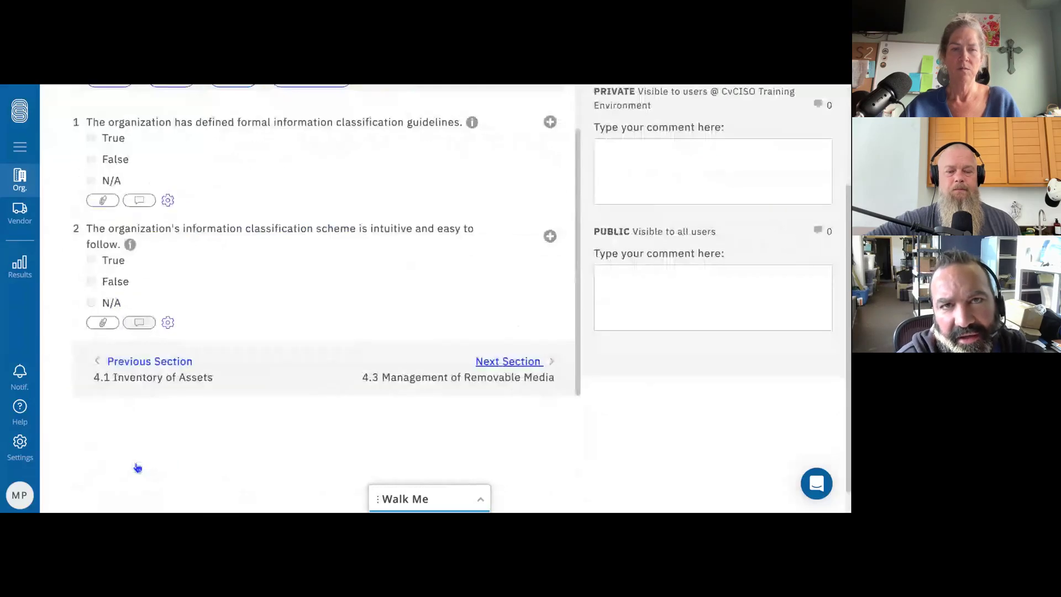
Return to section 4.1 to review its asset inventory answers, and continue to section 4.2 again.
left_click(156, 346)
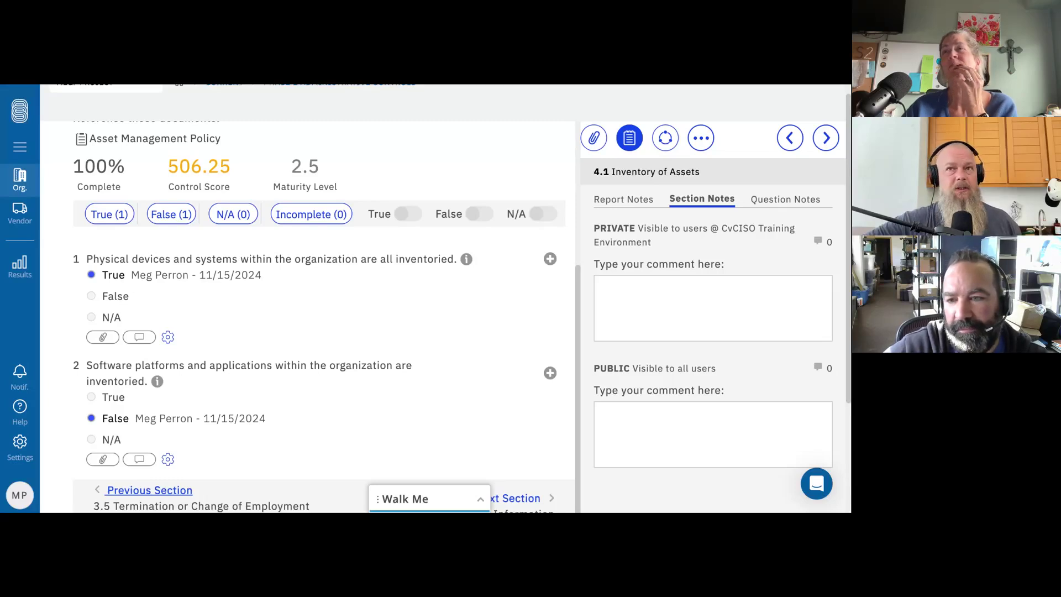
scroll(441, 298, "down", 1)
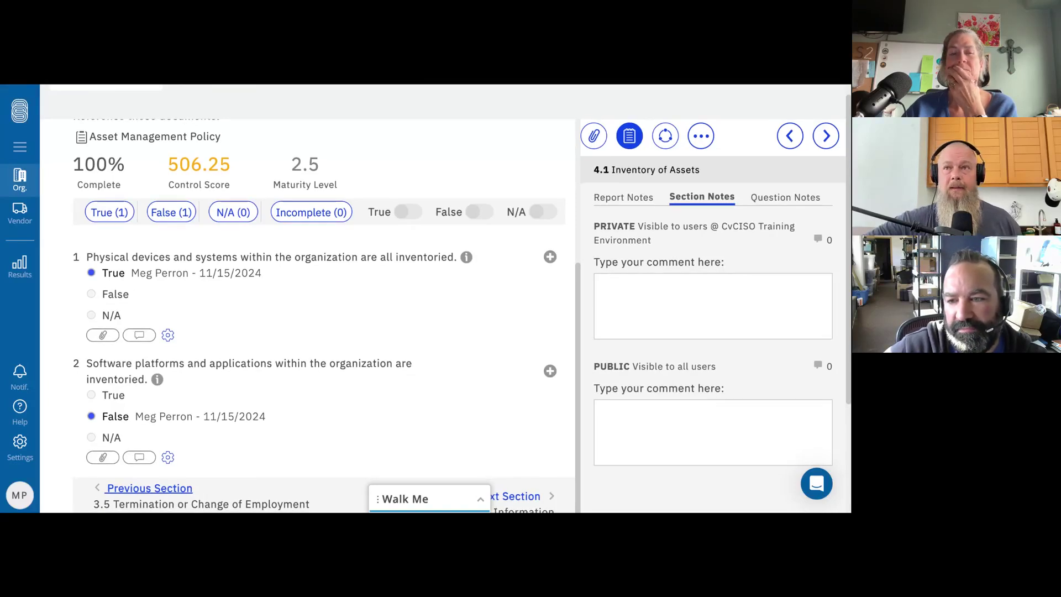
scroll(442, 298, "down", 2)
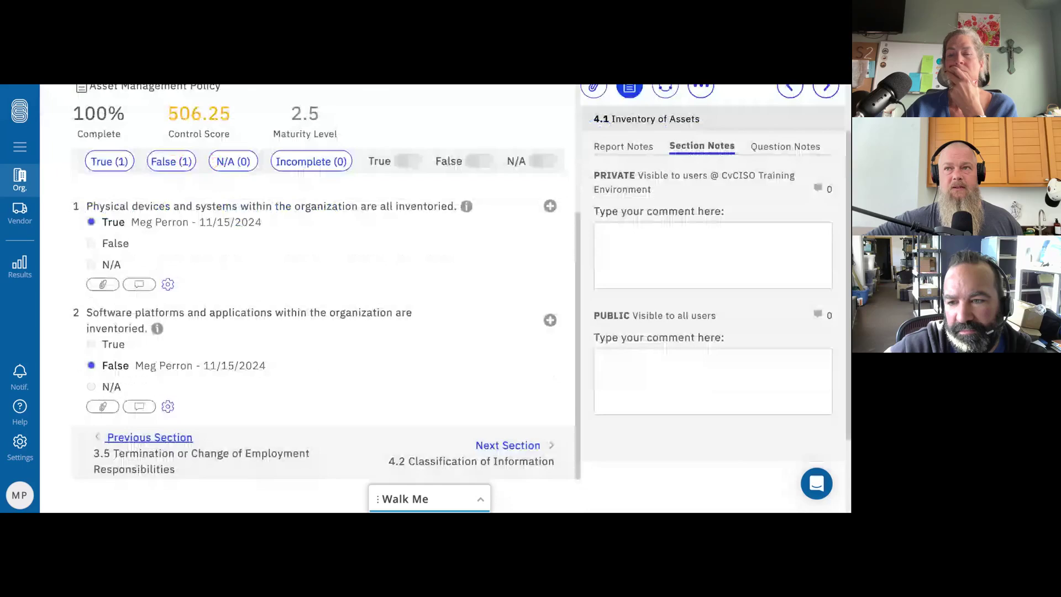
scroll(442, 298, "down", 1)
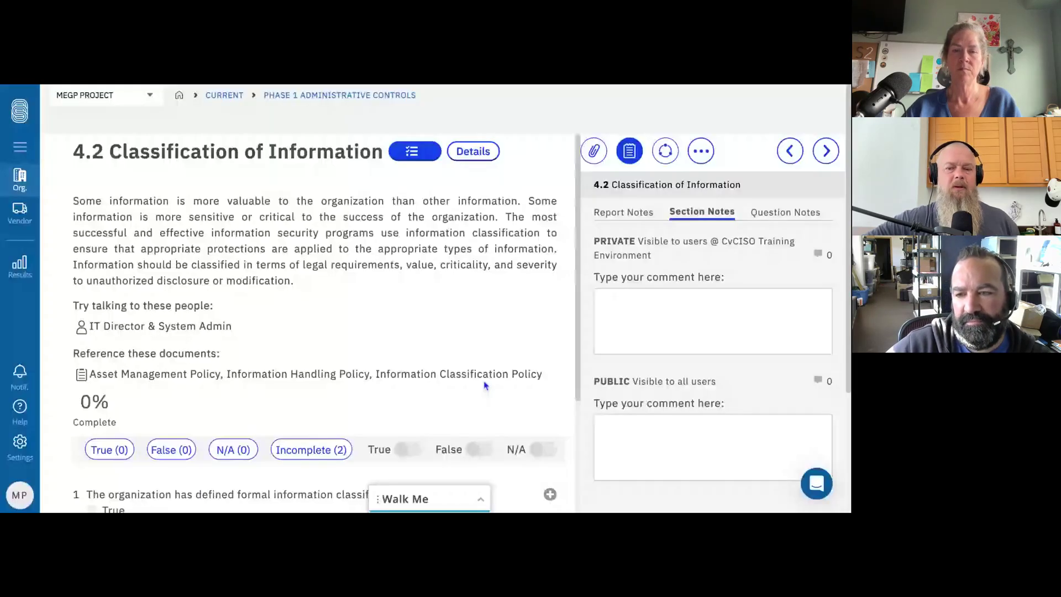
Read the section 4.2 questions and the guidance on defining formal information classification guidelines.
scroll(485, 385, "down", 2)
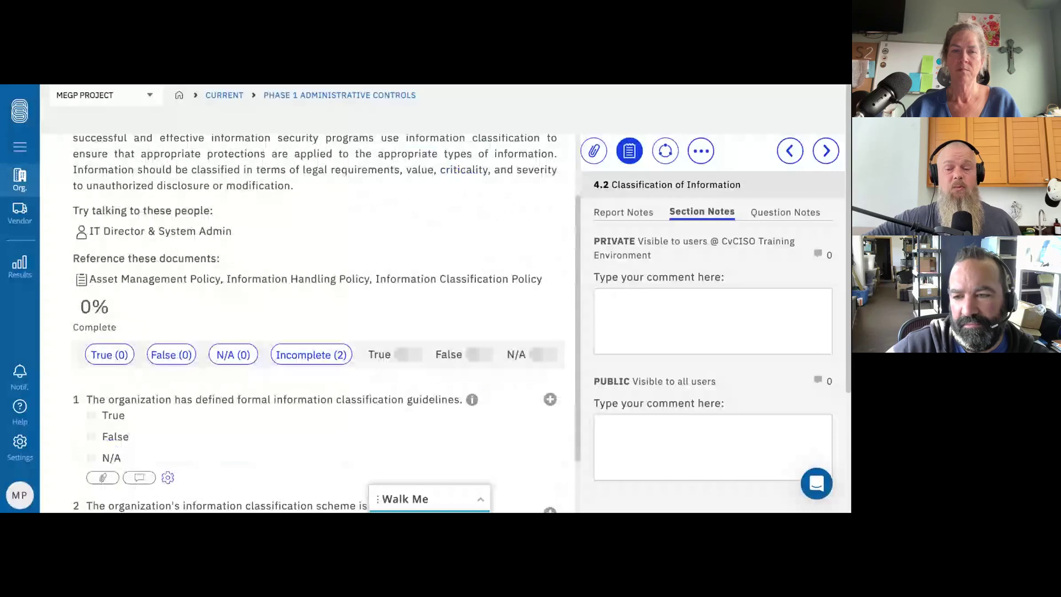
scroll(472, 287, "down", 2)
mouse_move(472, 287)
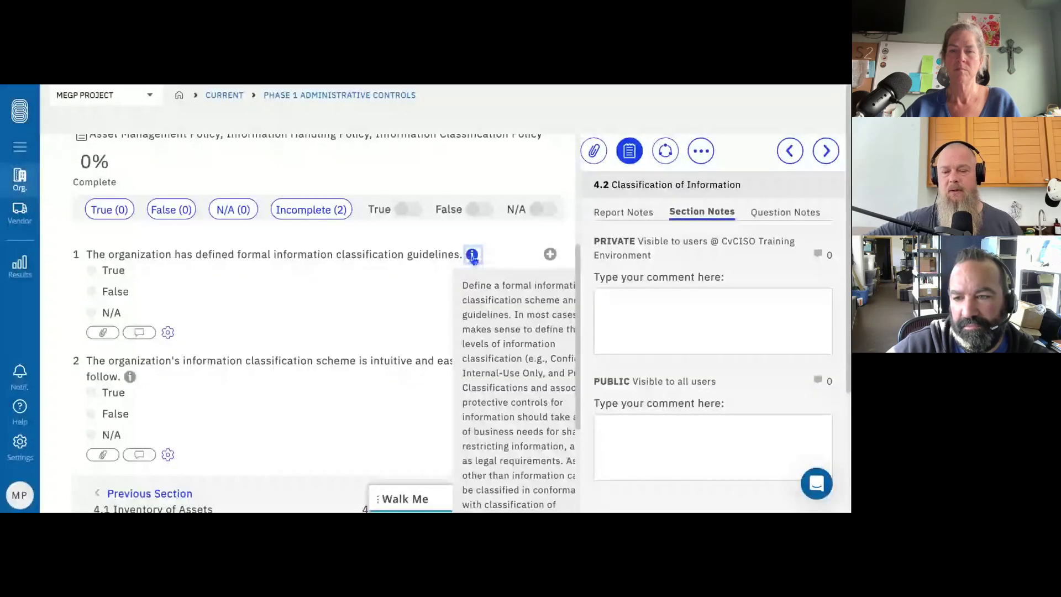
scroll(473, 260, "up", 1)
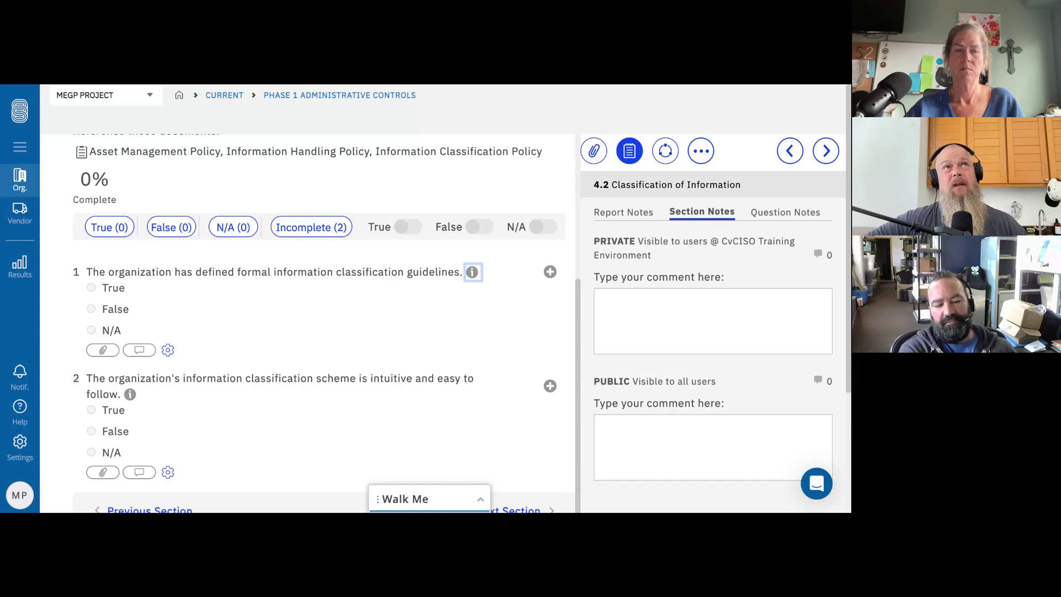
scroll(445, 298, "down", 1)
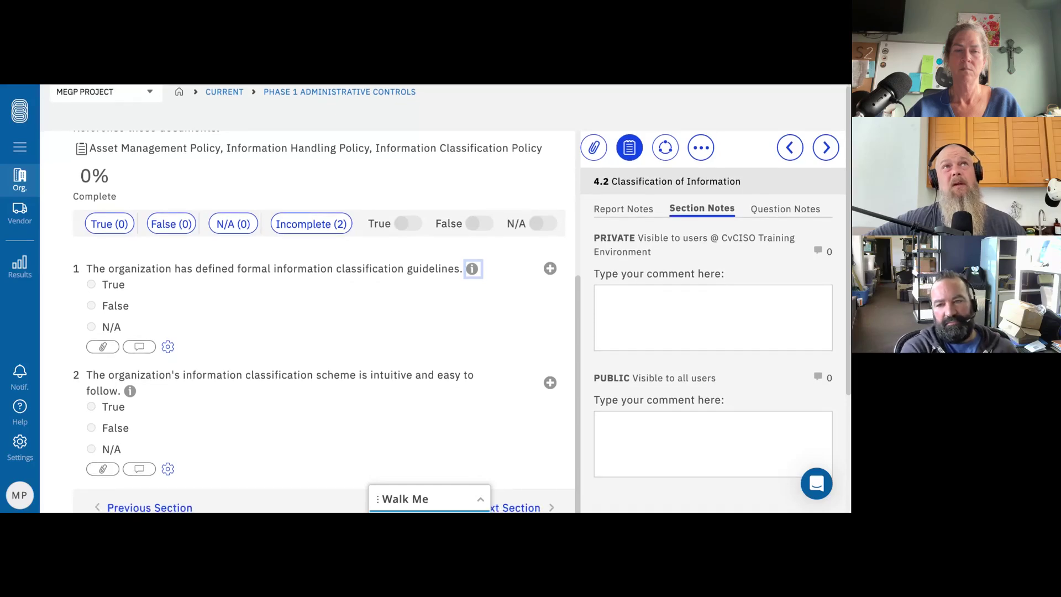
scroll(445, 298, "down", 1)
scroll(327, 315, "down", 1)
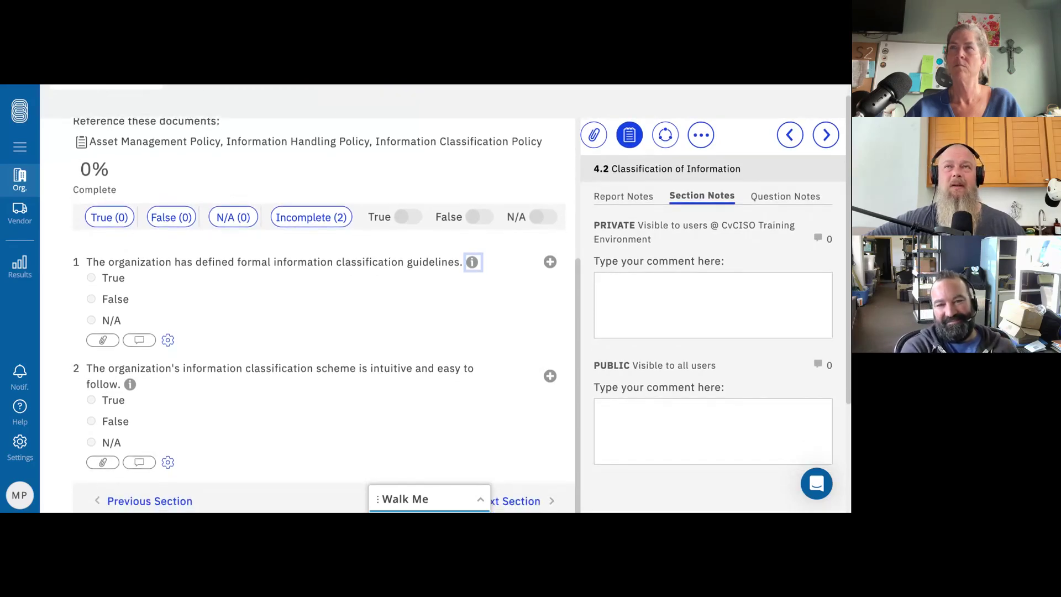
scroll(323, 314, "down", 1)
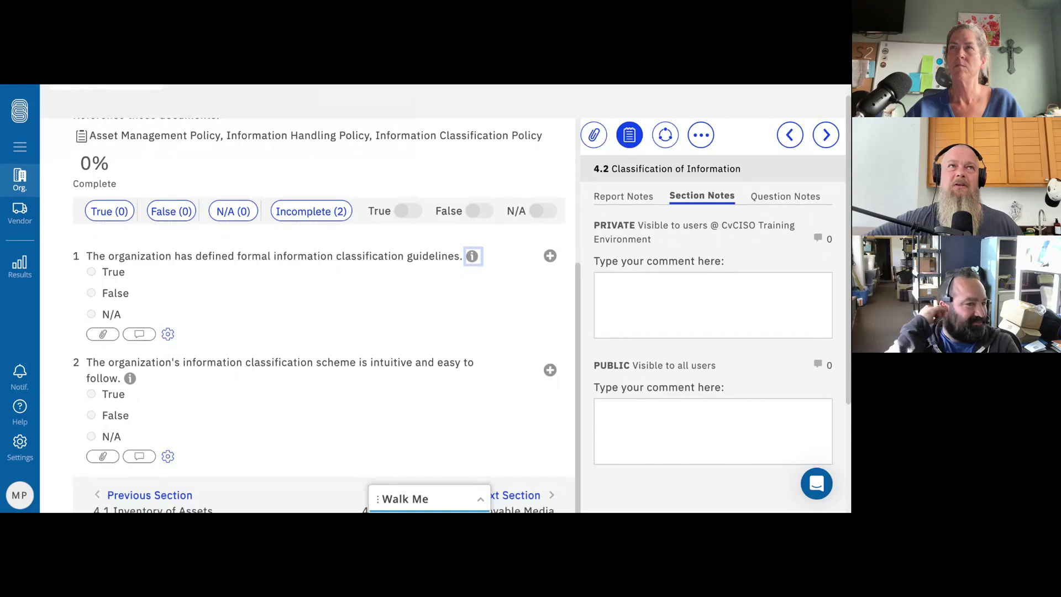
scroll(445, 298, "down", 1)
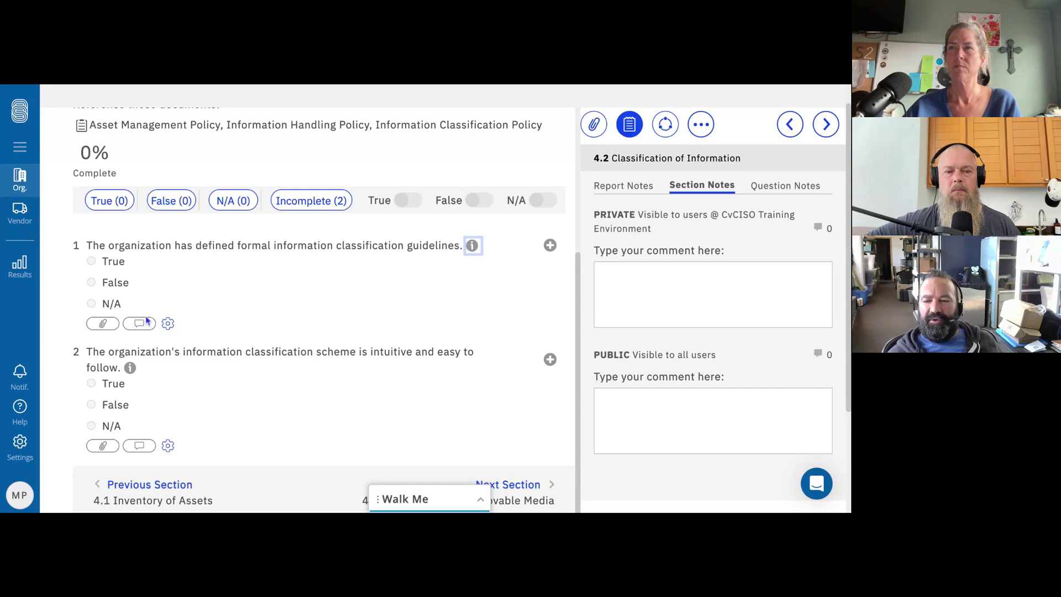
Answer False to both section 4.2 questions, on formal classification guidelines and on an intuitive, easy-to-follow classification scheme.
left_click(113, 285)
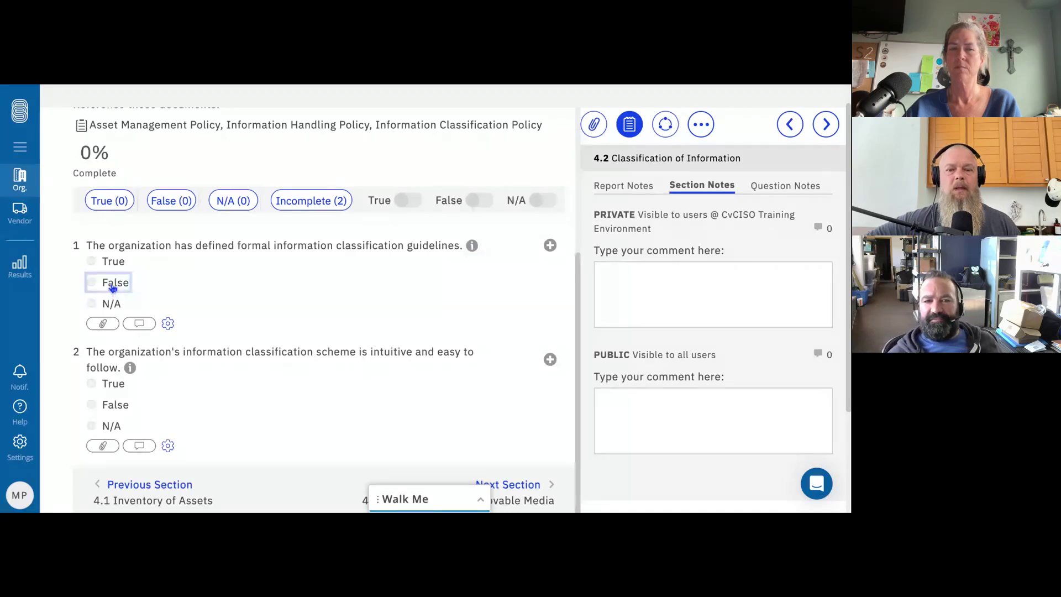
scroll(231, 300, "down", 1)
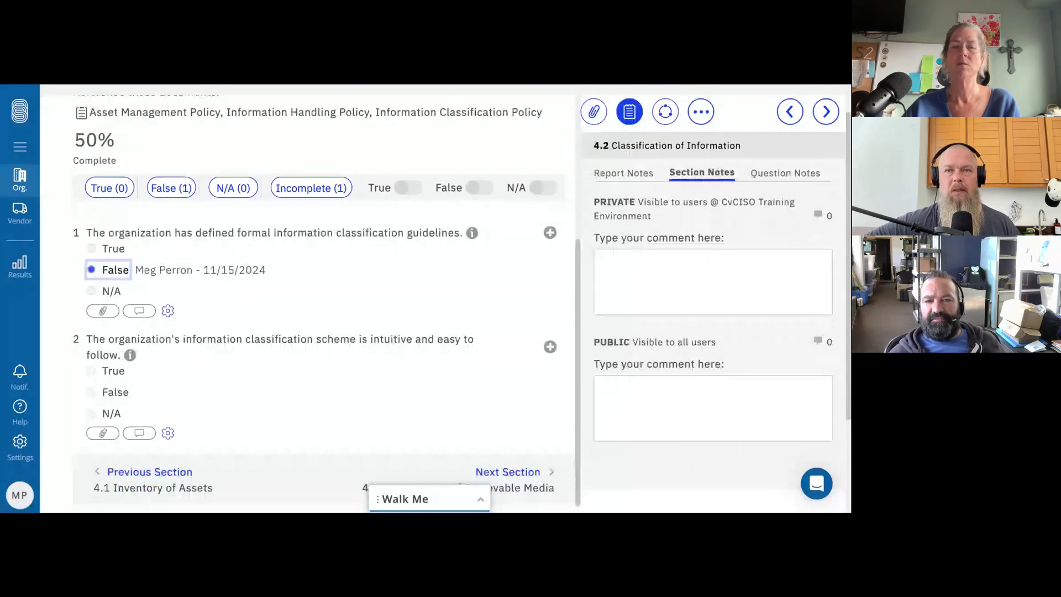
scroll(136, 386, "down", 1)
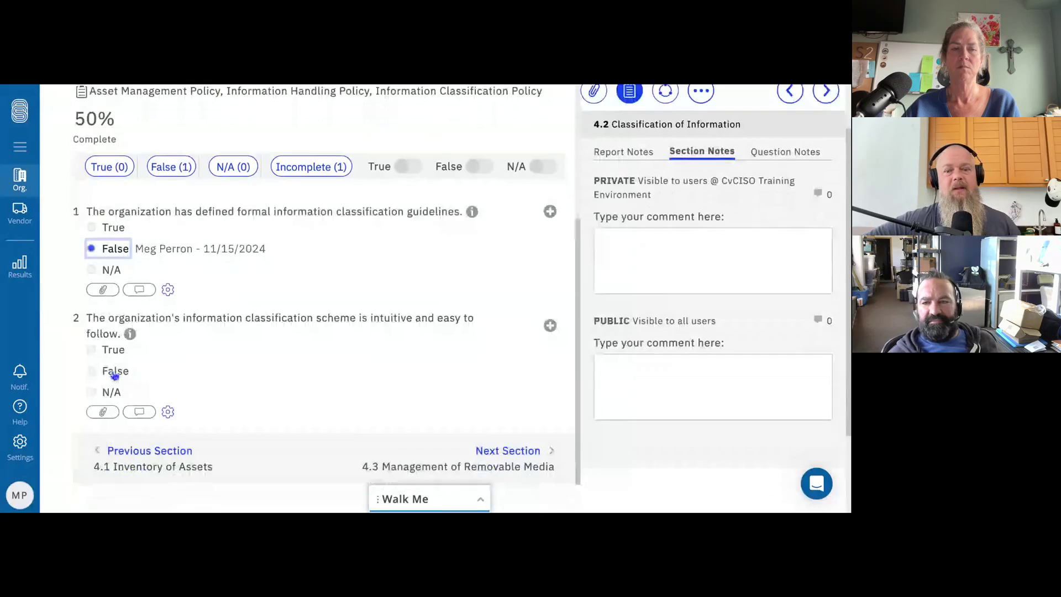
left_click(114, 373)
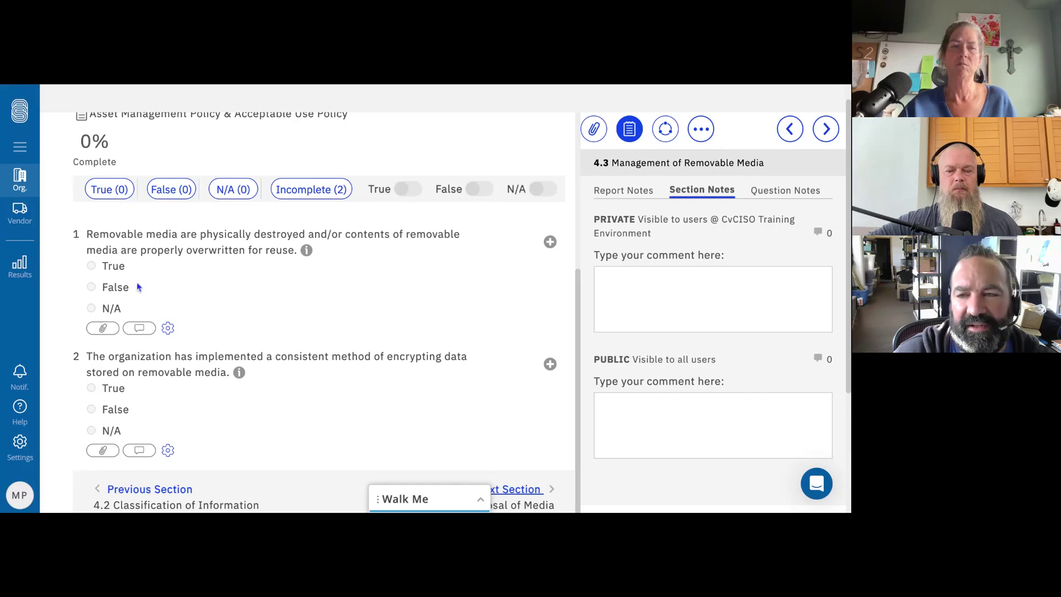
Answer False to both section 4.3 questions, on destroying or overwriting removable media and on encrypting data stored on it.
left_click(103, 290)
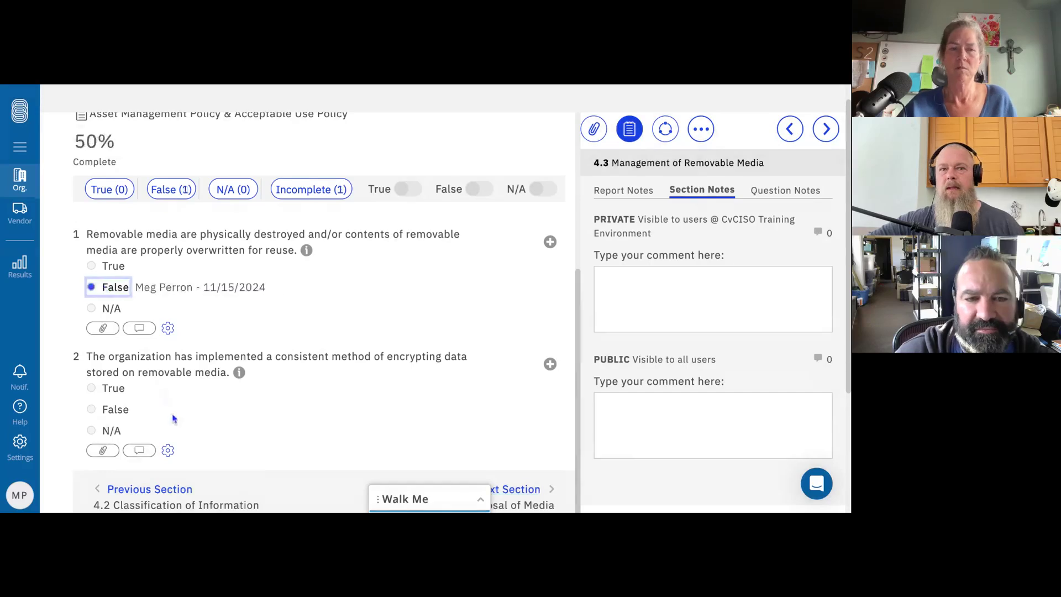
left_click(102, 414)
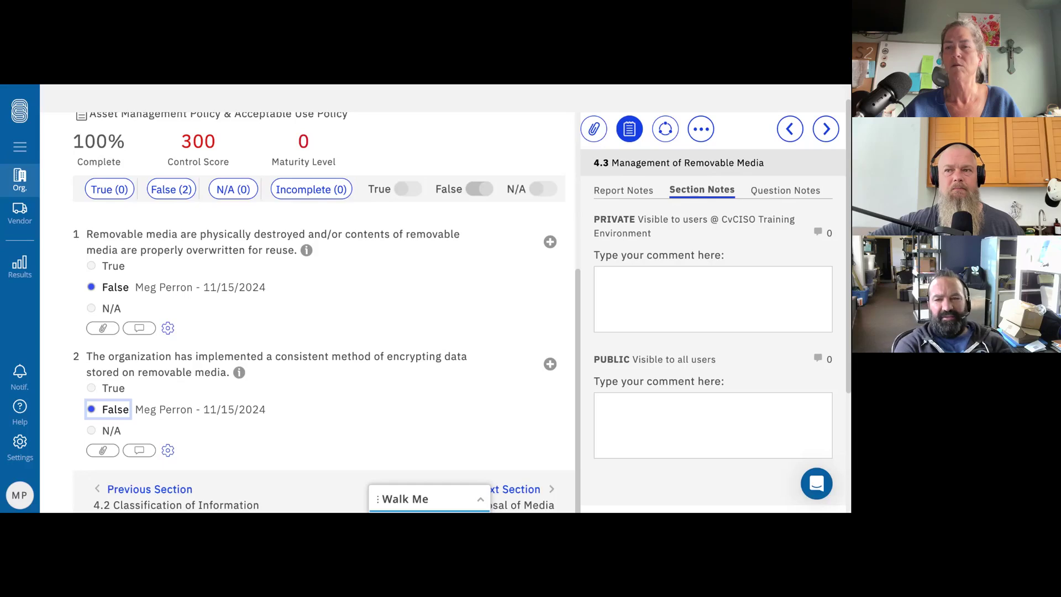
Write "Talk to IT people" in the private section comment for 4.3 Management of Removable Media.
left_click(663, 307)
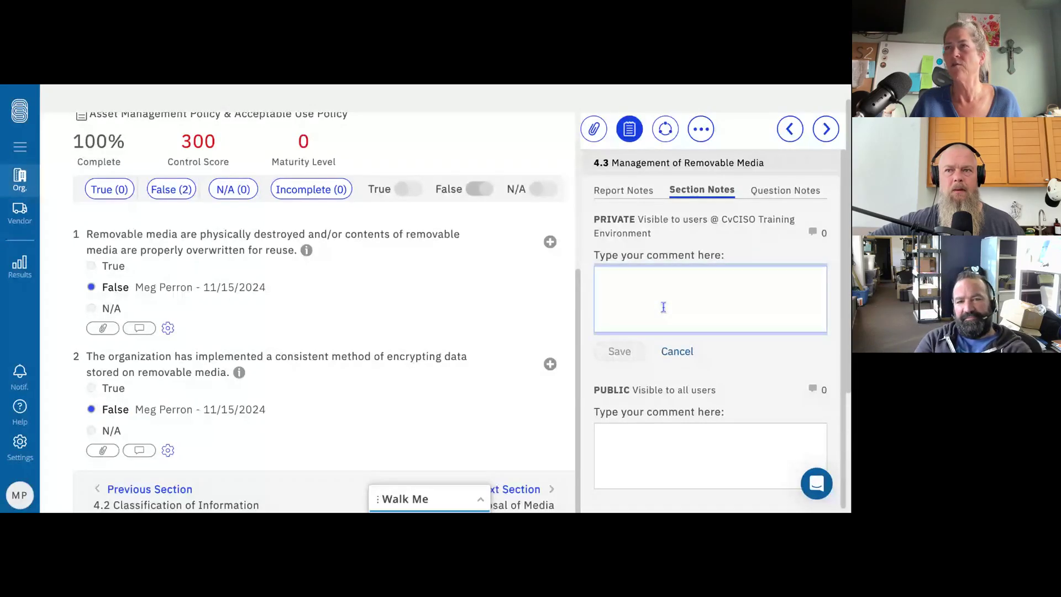
type("Talk to ")
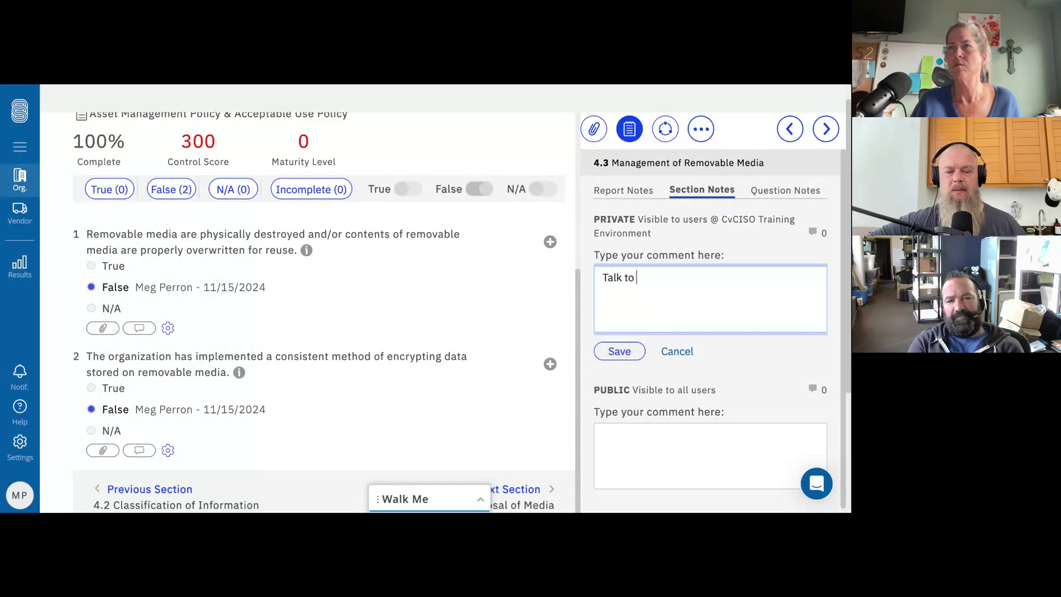
type("IT peopl")
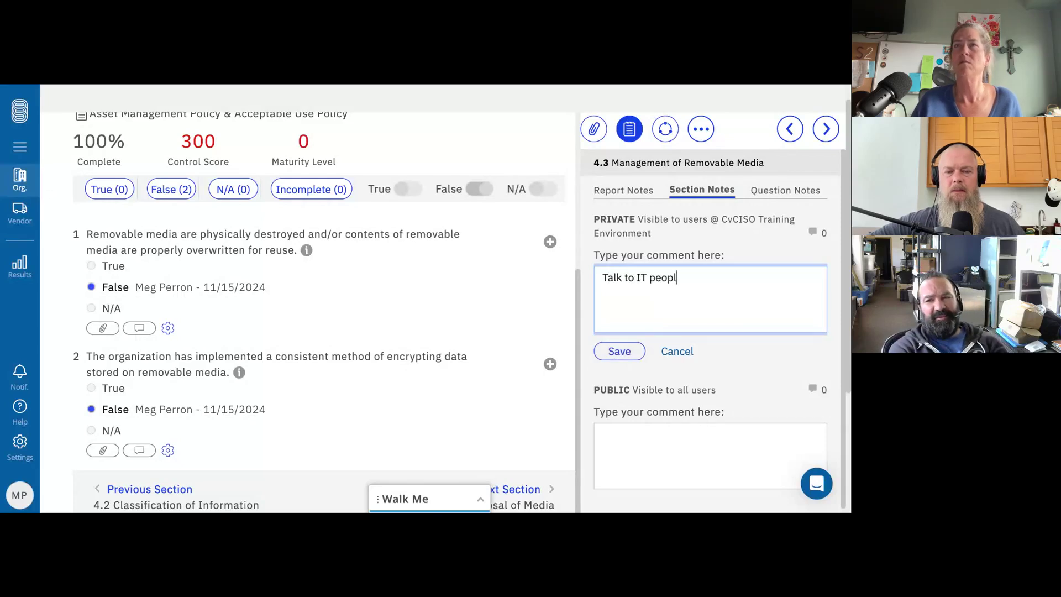
type("e")
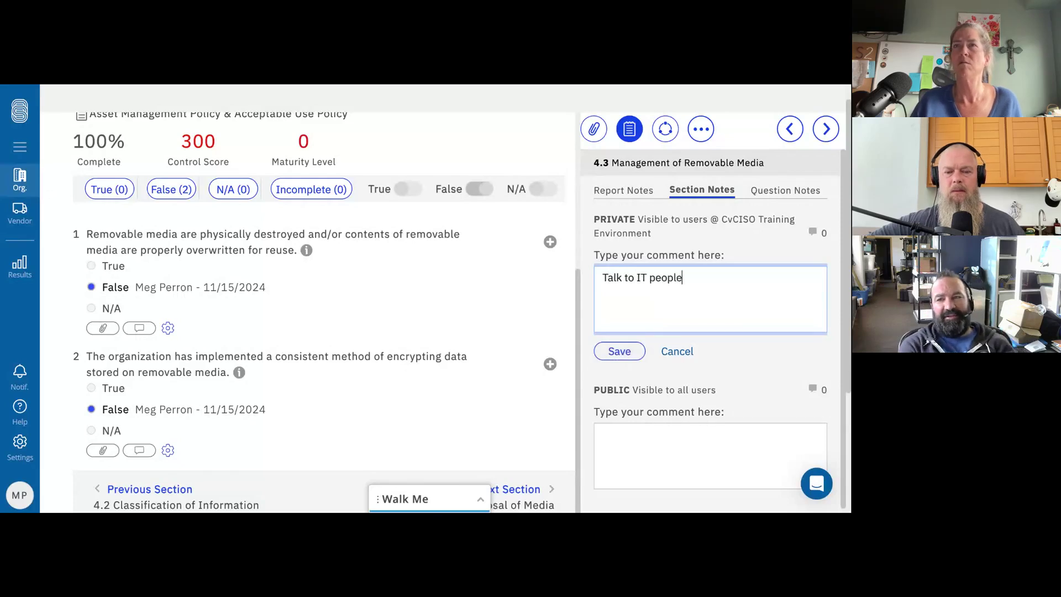
left_click(534, 153)
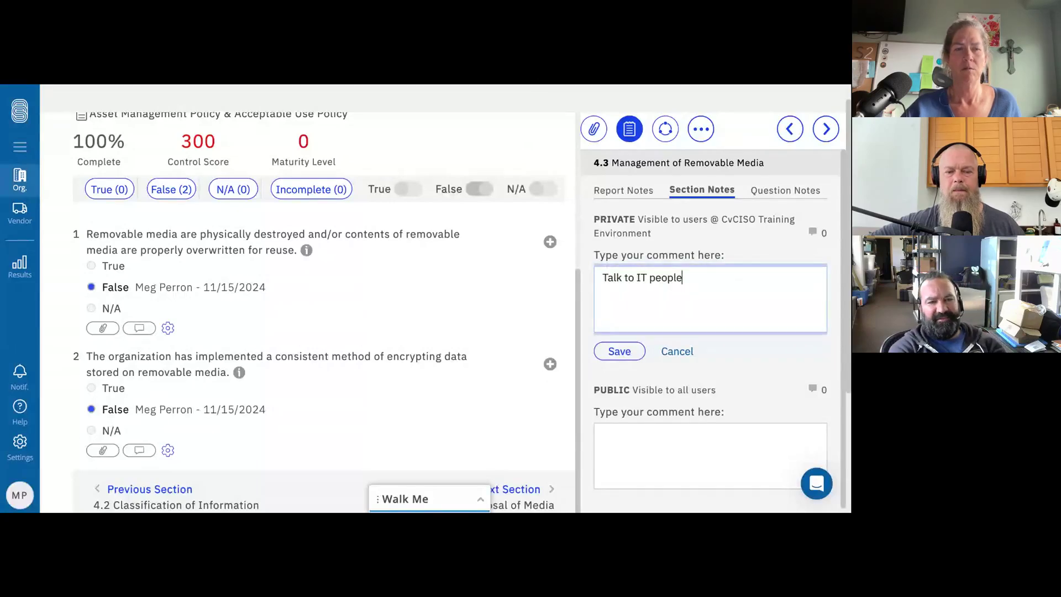
Try True as the section 4.3 answer on destroying or overwriting removable media, and set it back to False.
left_click(110, 268)
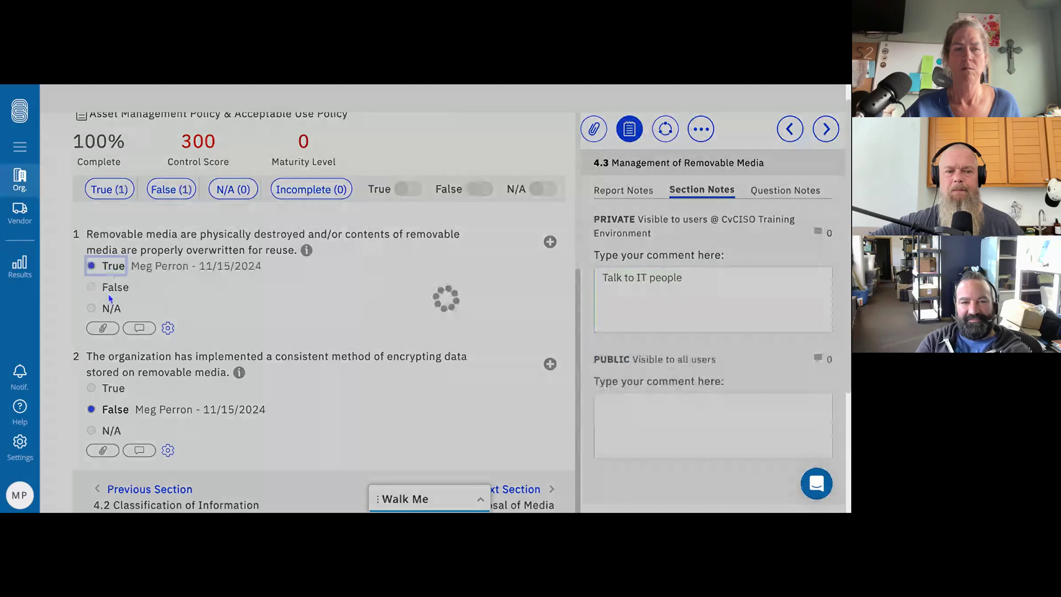
left_click(113, 288)
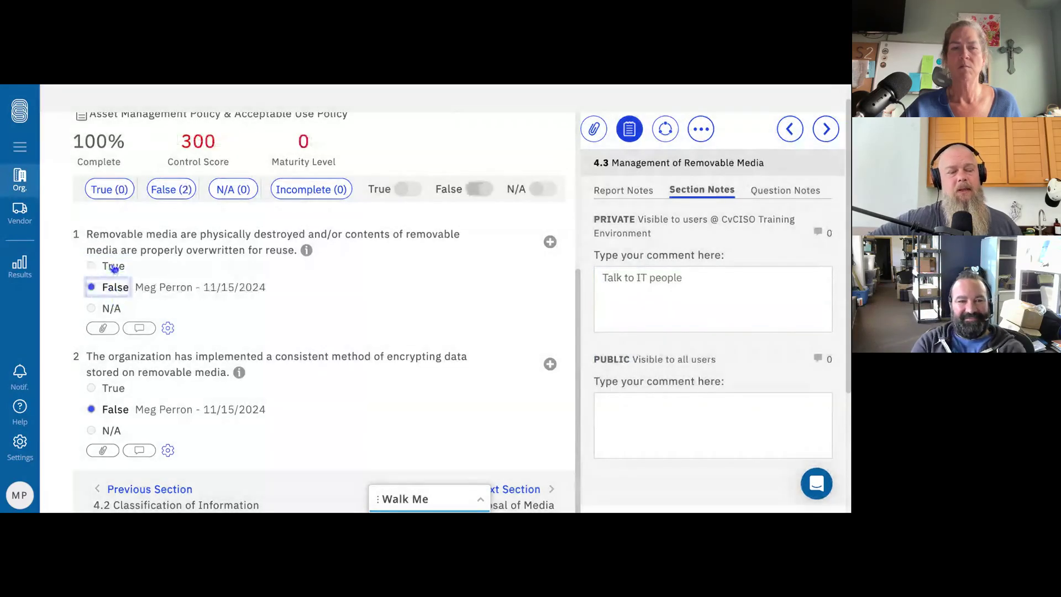
left_click(113, 269)
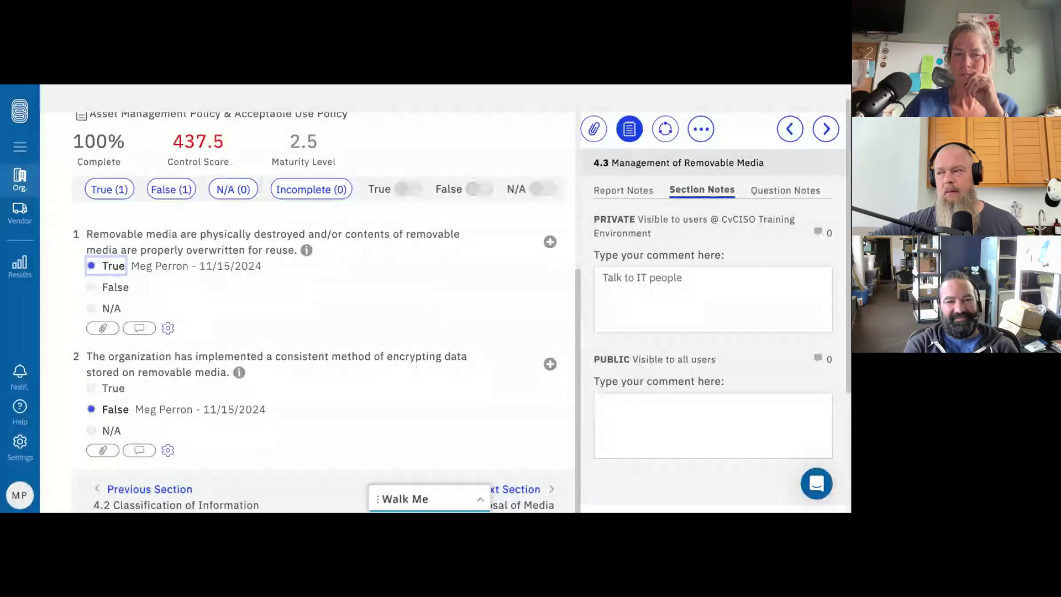
left_click(113, 290)
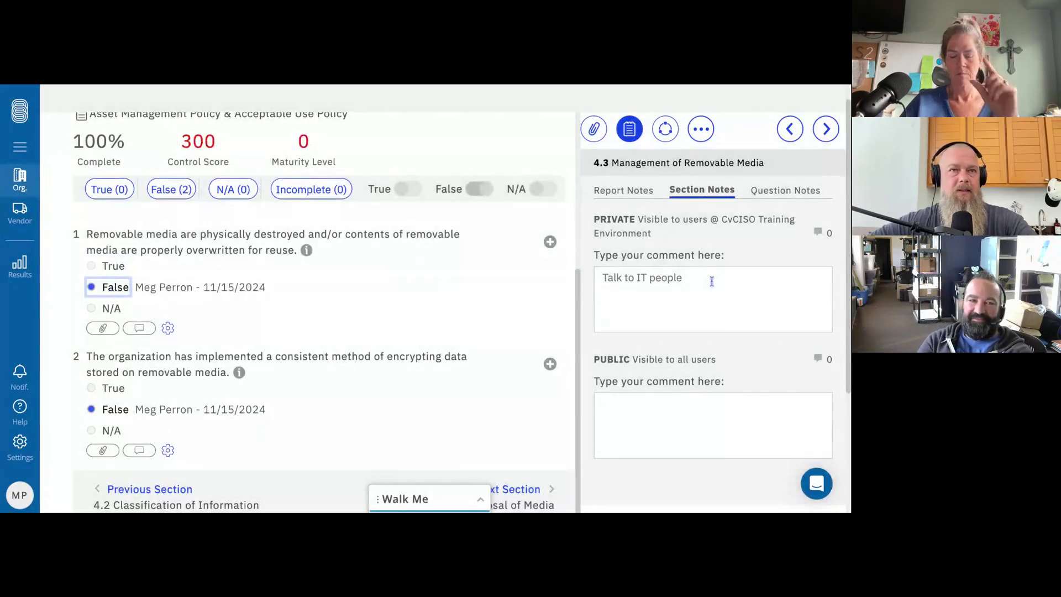
Extend the private section 4.3 comment with "to verify", and clear the whole comment.
left_click(712, 279)
type("to verify")
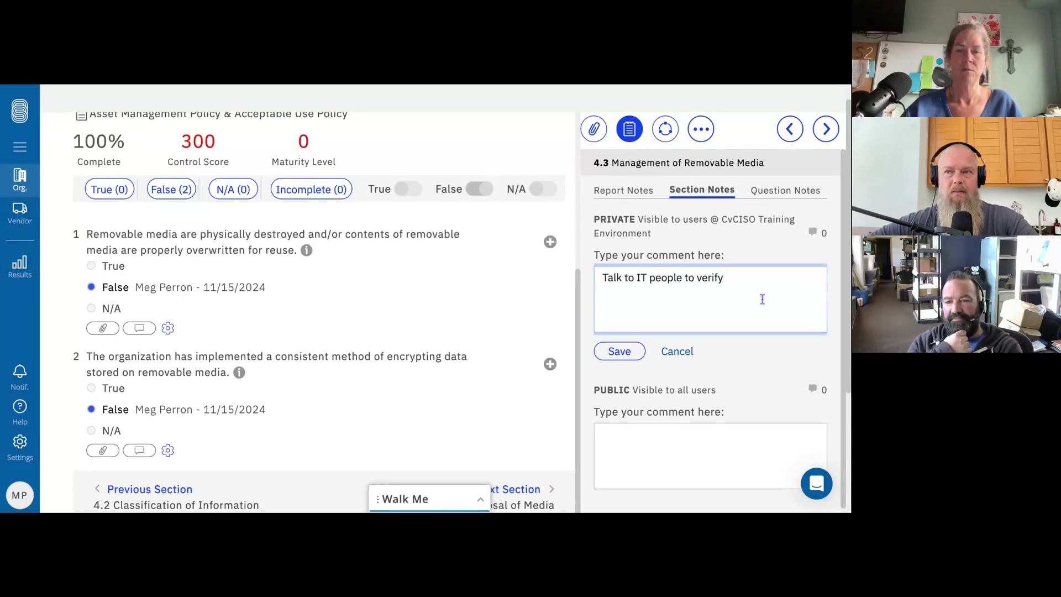
left_click_drag(726, 278, 593, 273)
key("BackSpace")
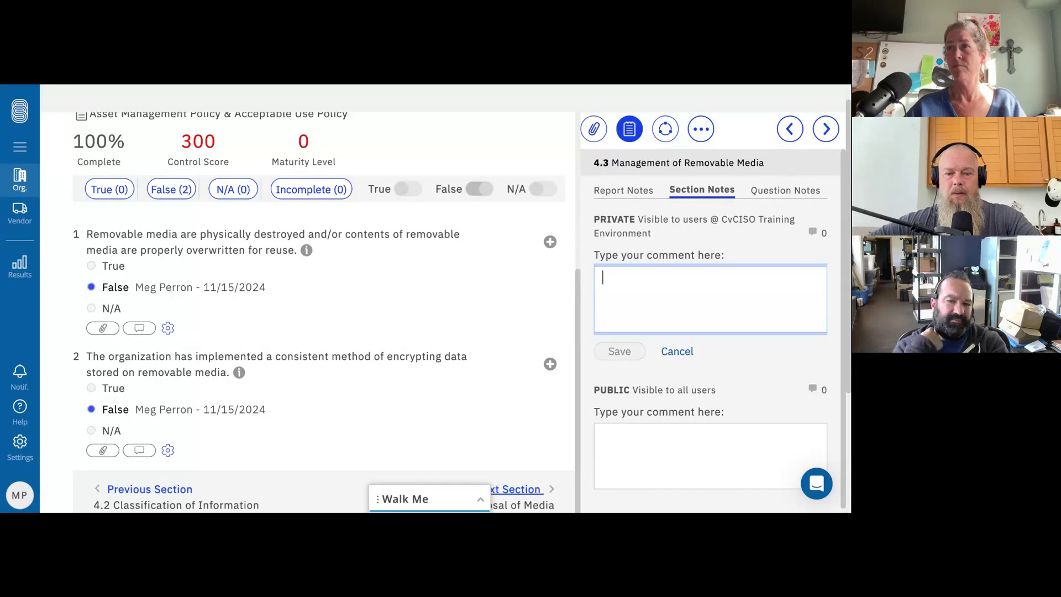
Continue to section 4.4 Disposal of Media and answer False to the question on destroying data after decommissioning and before disposal.
left_click(516, 489)
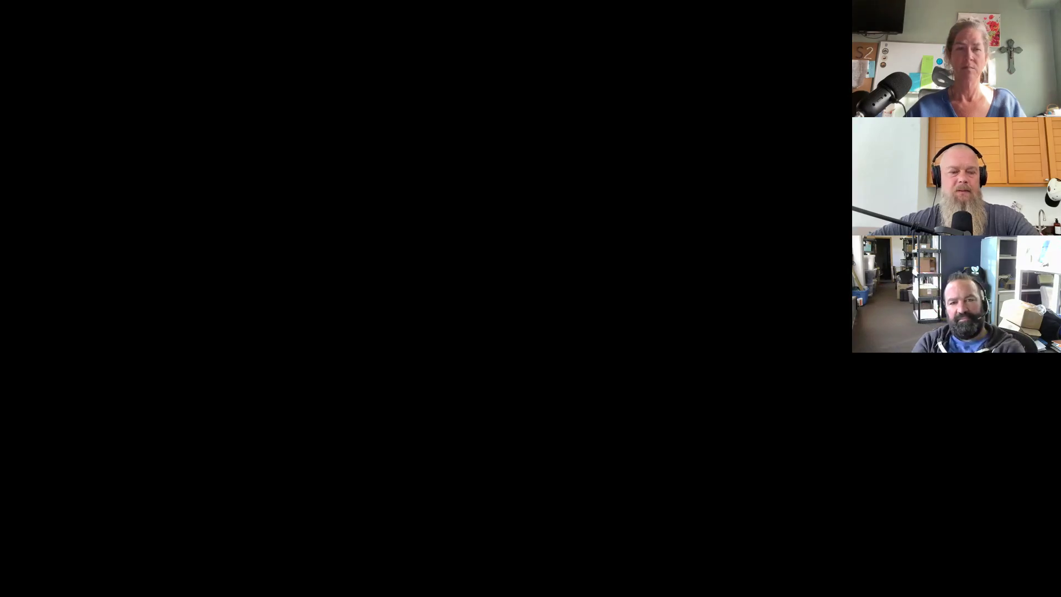
scroll(474, 386, "down", 1)
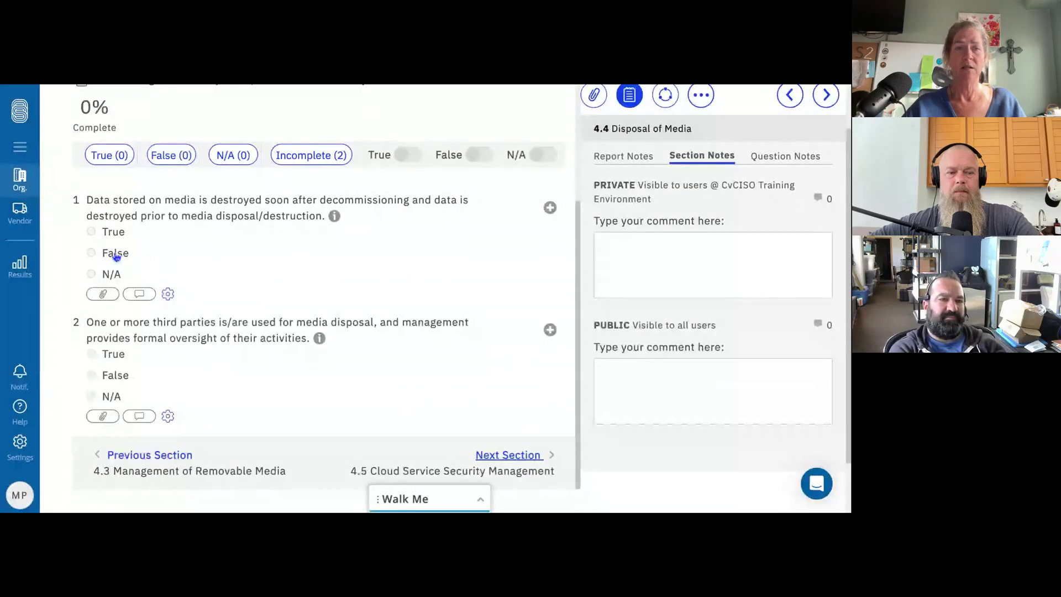
left_click(93, 254)
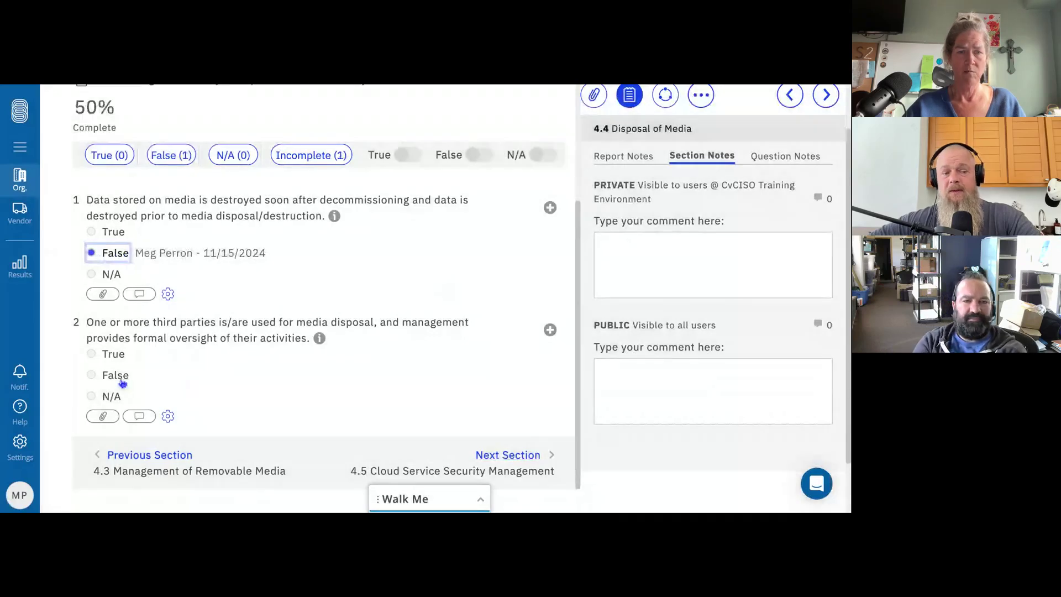
Read the guidance on the section 4.4 data destruction question and cancel the deselection of its answer.
scroll(298, 309, "up", 1)
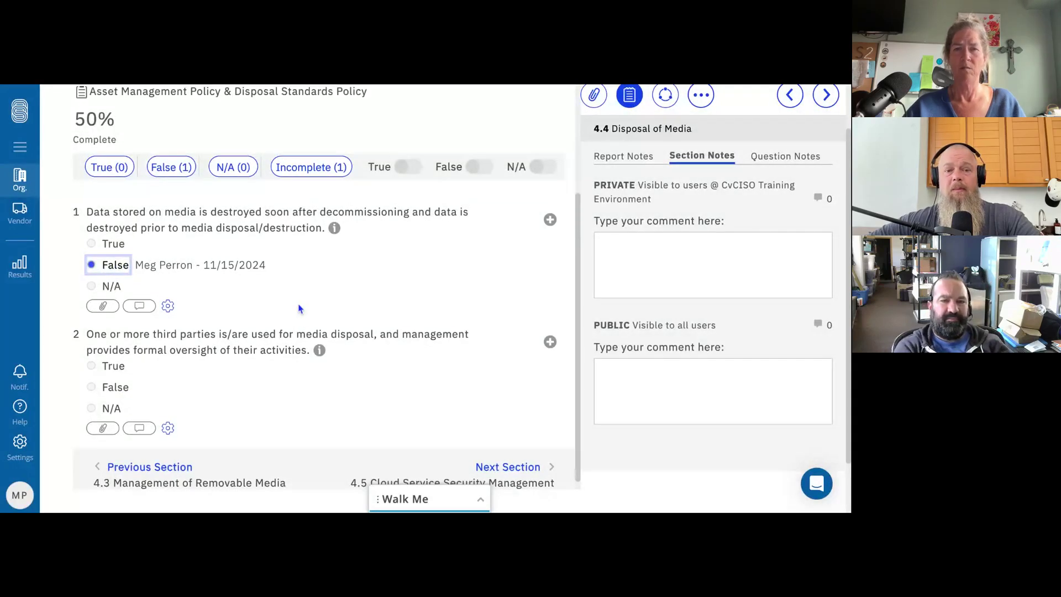
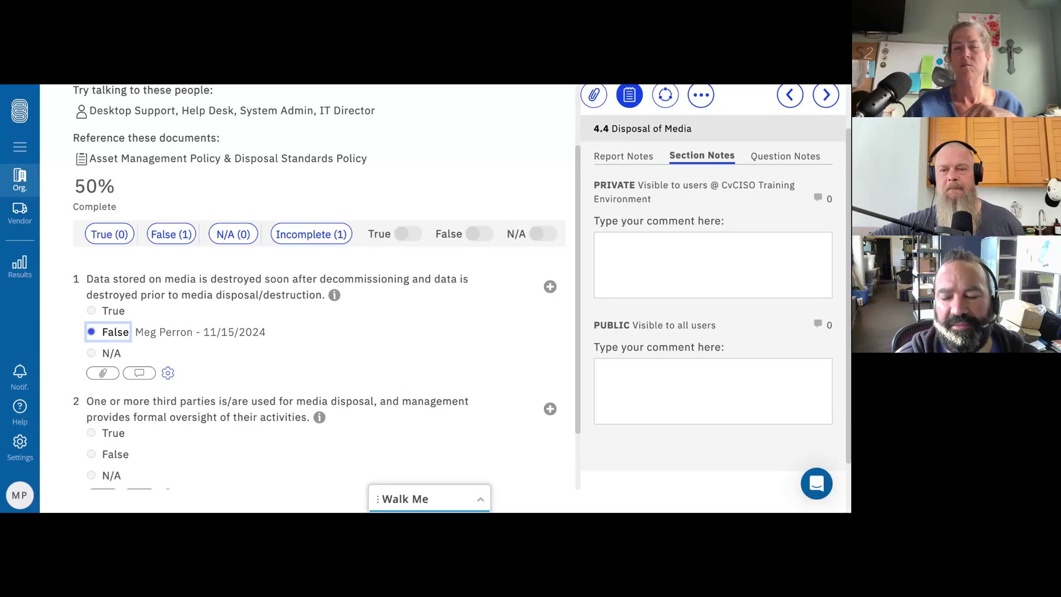
left_click(334, 296)
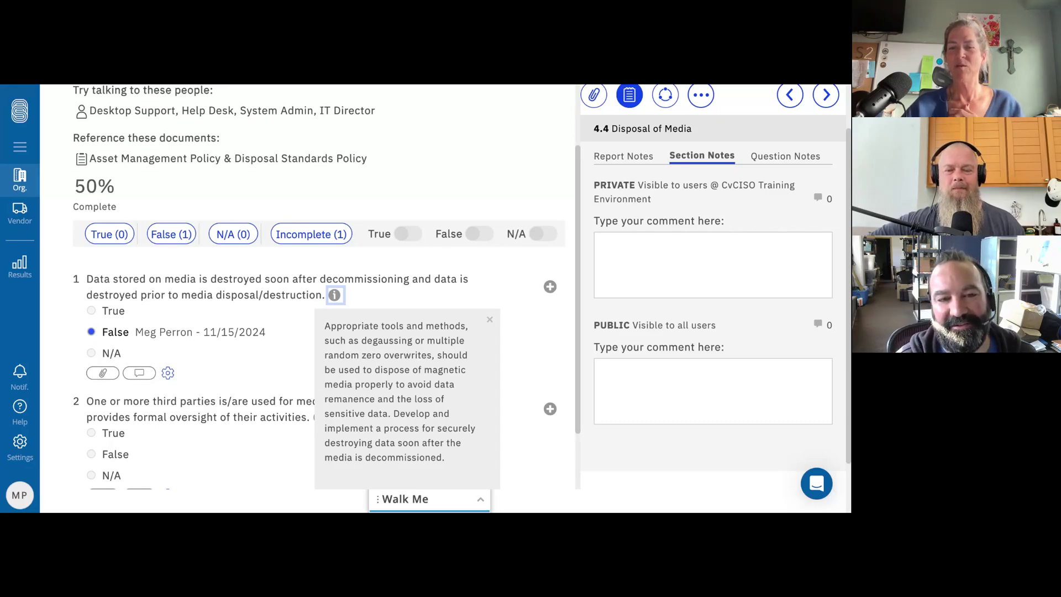
left_click(248, 337)
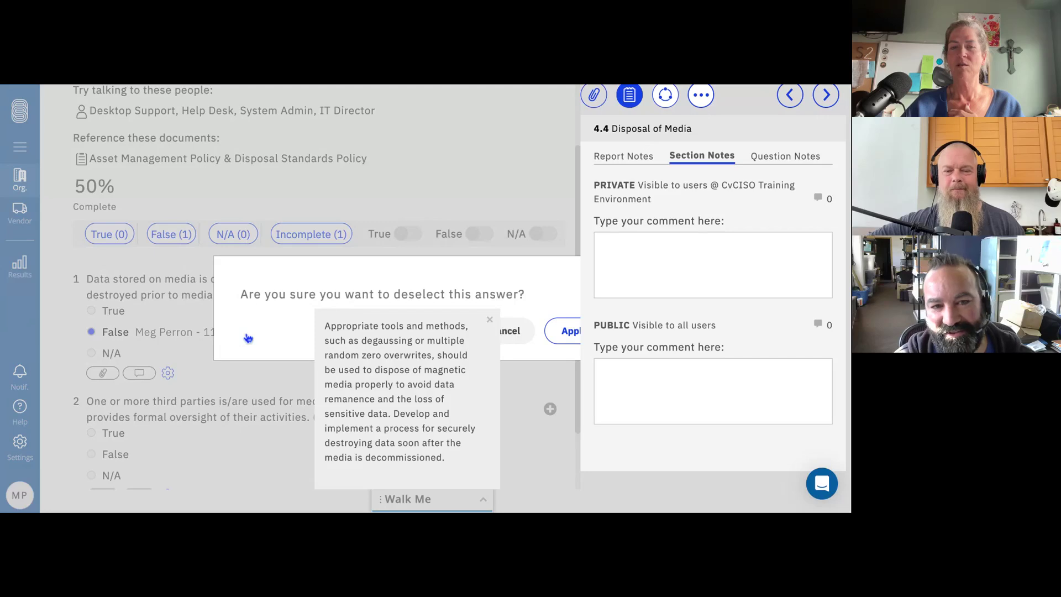
left_click(505, 331)
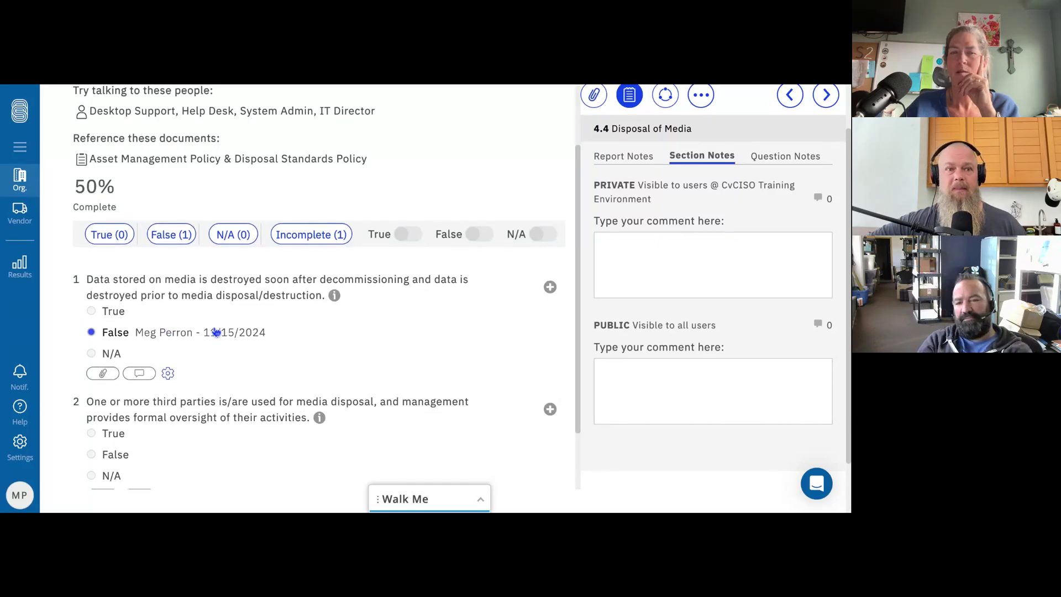
Try True as the section 4.4 answer on destroying data before media disposal, and set it back to False.
scroll(459, 251, "down", 4)
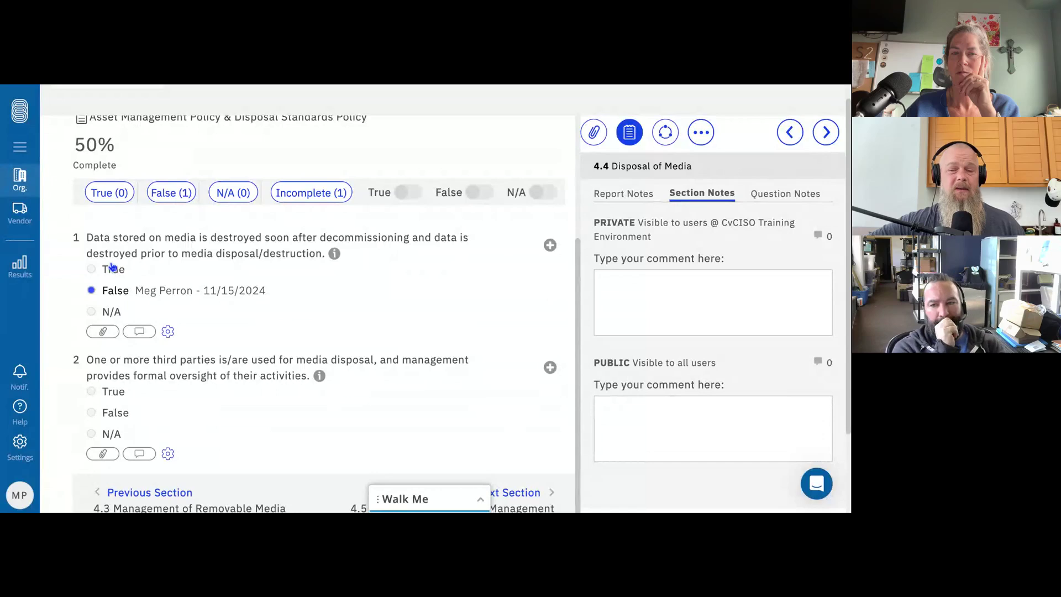
left_click(112, 270)
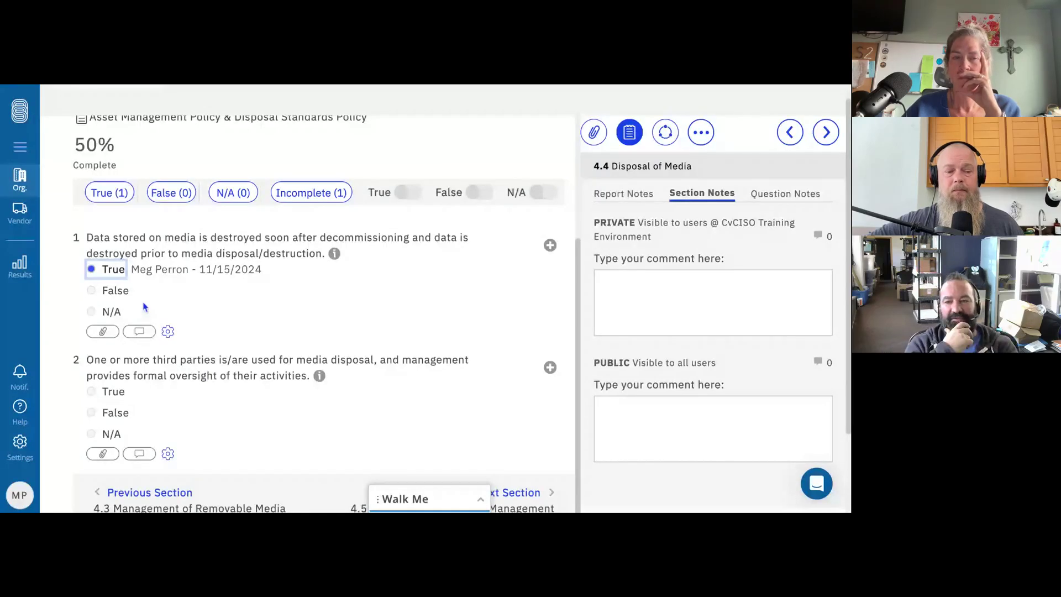
left_click(122, 293)
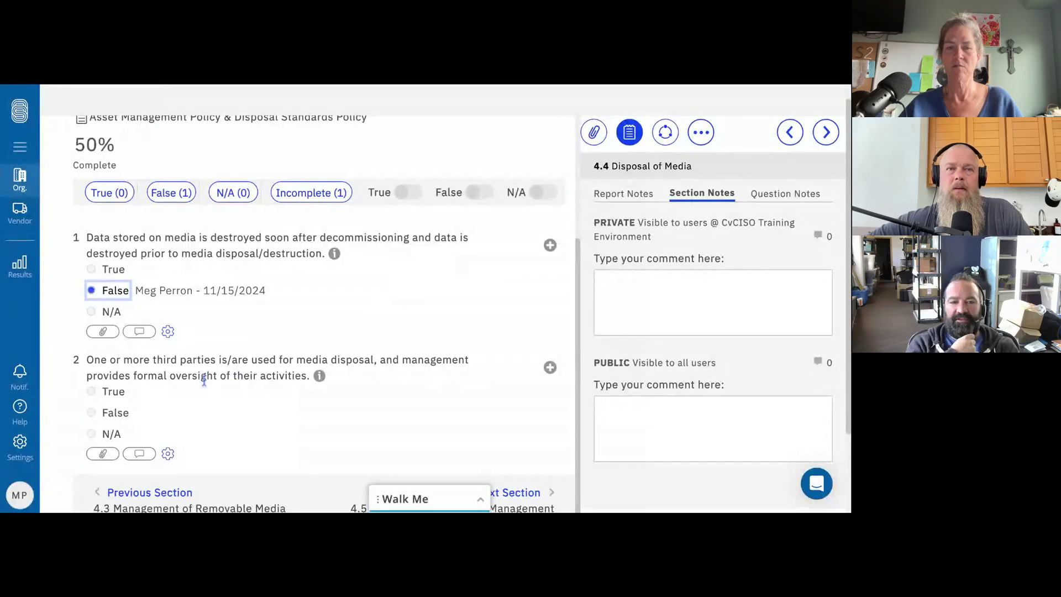
Answer False to the section 4.4 question on oversight of third-party media disposal and continue to section 4.5 Cloud Service Security Management.
left_click(116, 412)
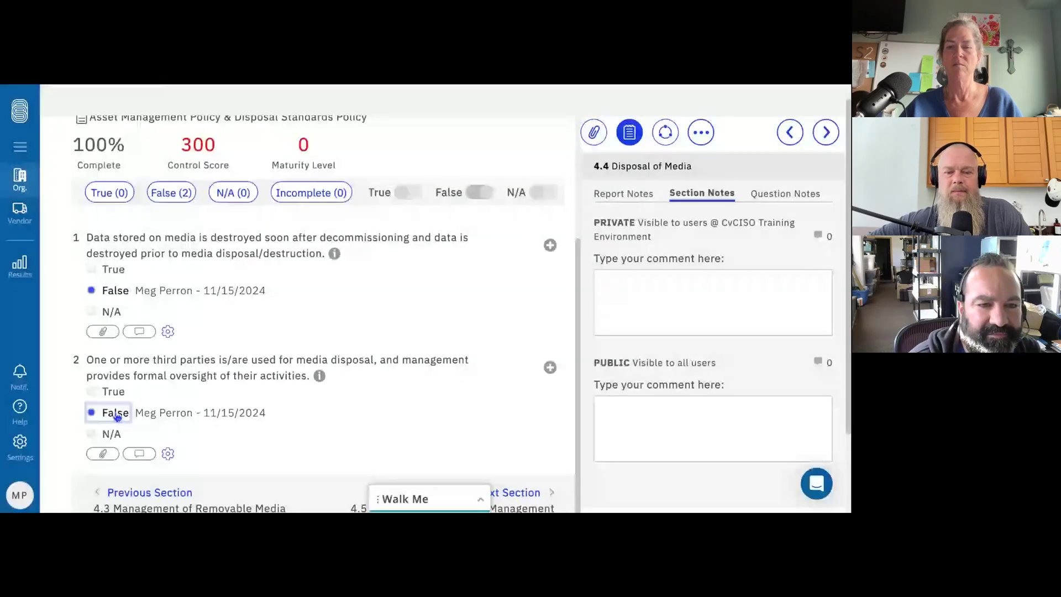
left_click(517, 492)
scroll(497, 384, "down", 3)
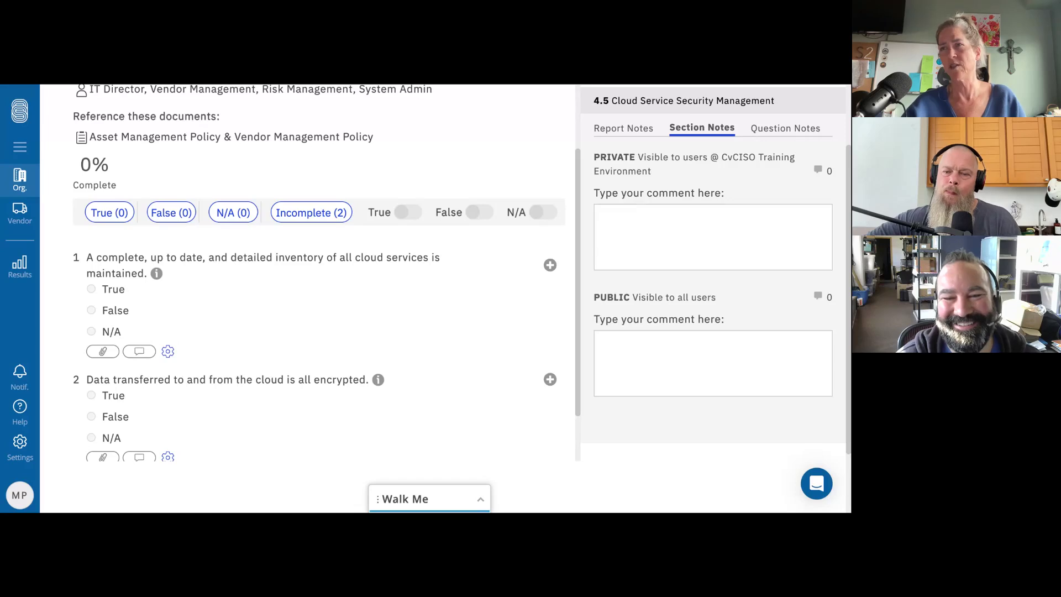
Answer False to both section 4.5 questions, on maintaining a cloud services inventory and on encrypting data transferred to and from the cloud.
left_click(116, 310)
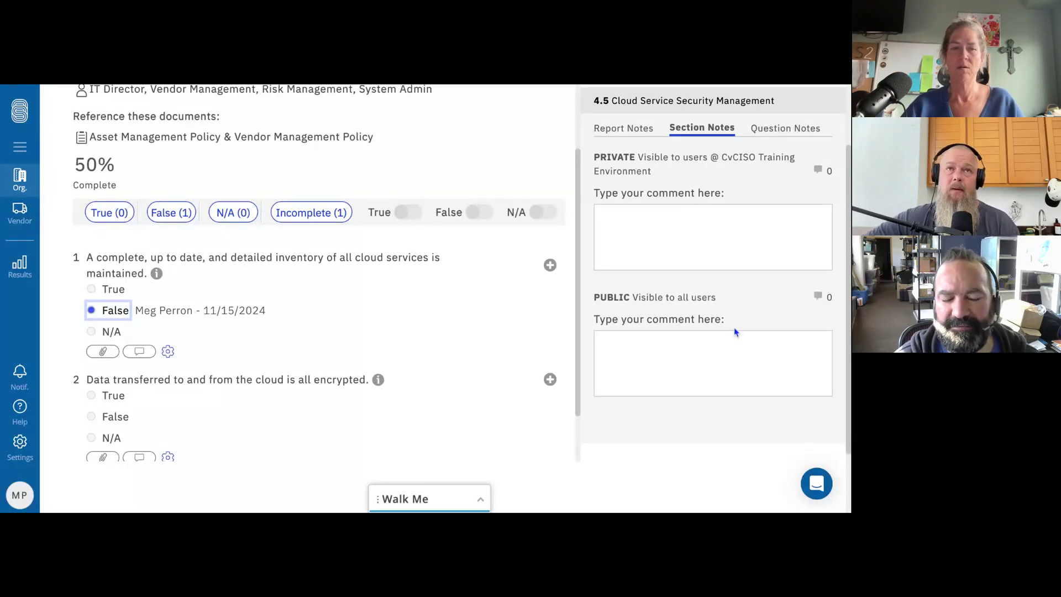
scroll(217, 400, "down", 2)
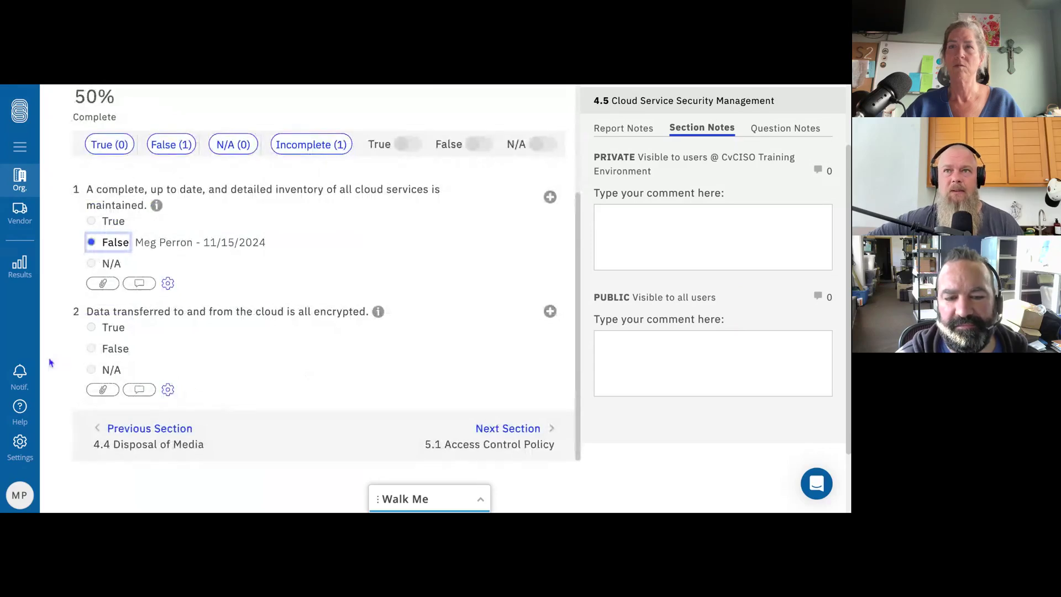
left_click(108, 353)
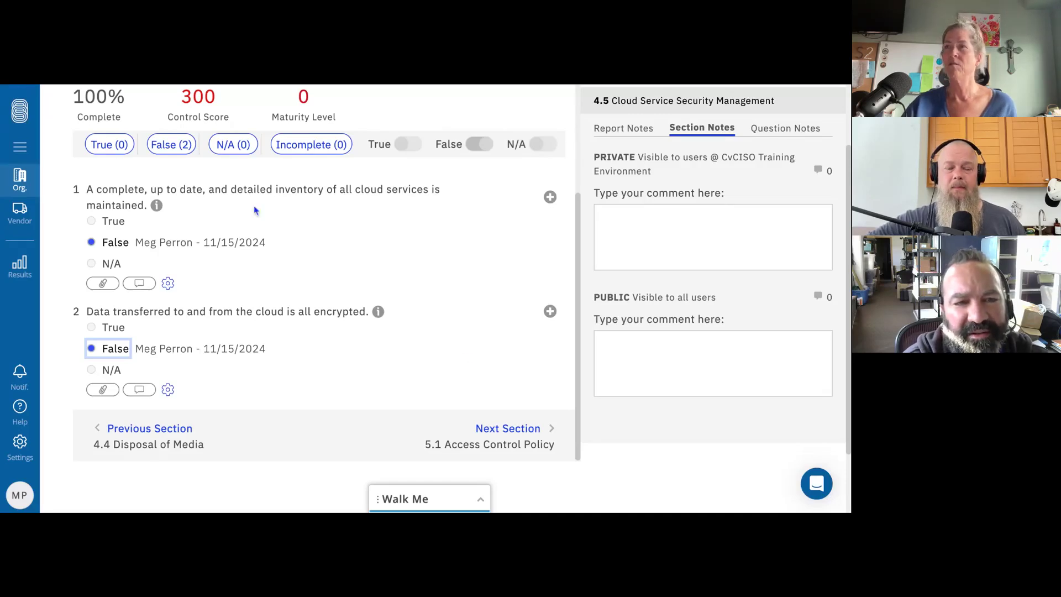
Read the guidance on the section 4.5 question about maintaining a cloud services inventory and close it.
left_click(156, 207)
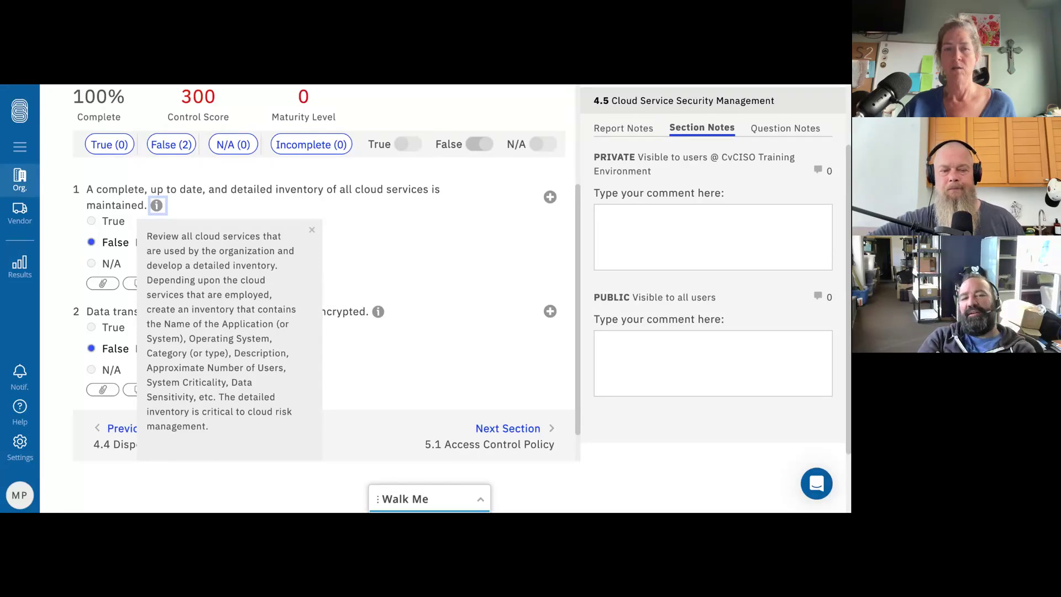
left_click(313, 232)
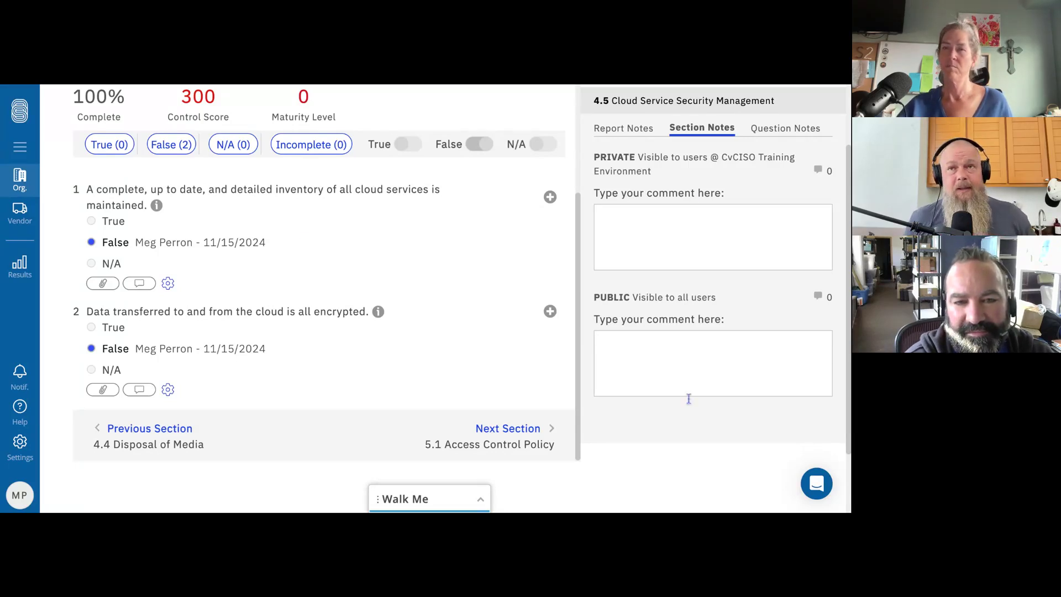
scroll(670, 362, "up", 2)
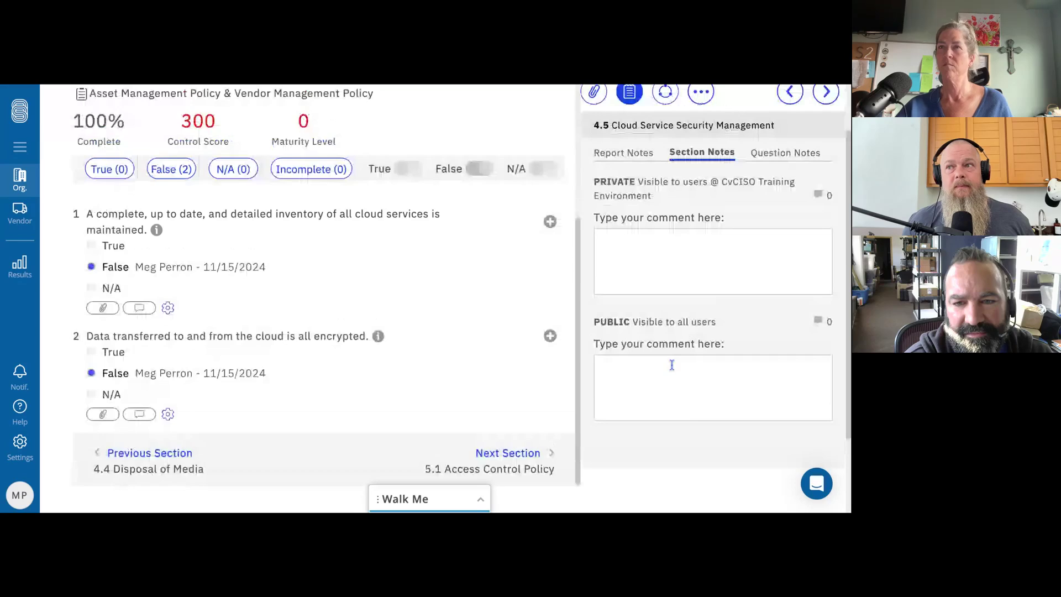
scroll(671, 364, "up", 2)
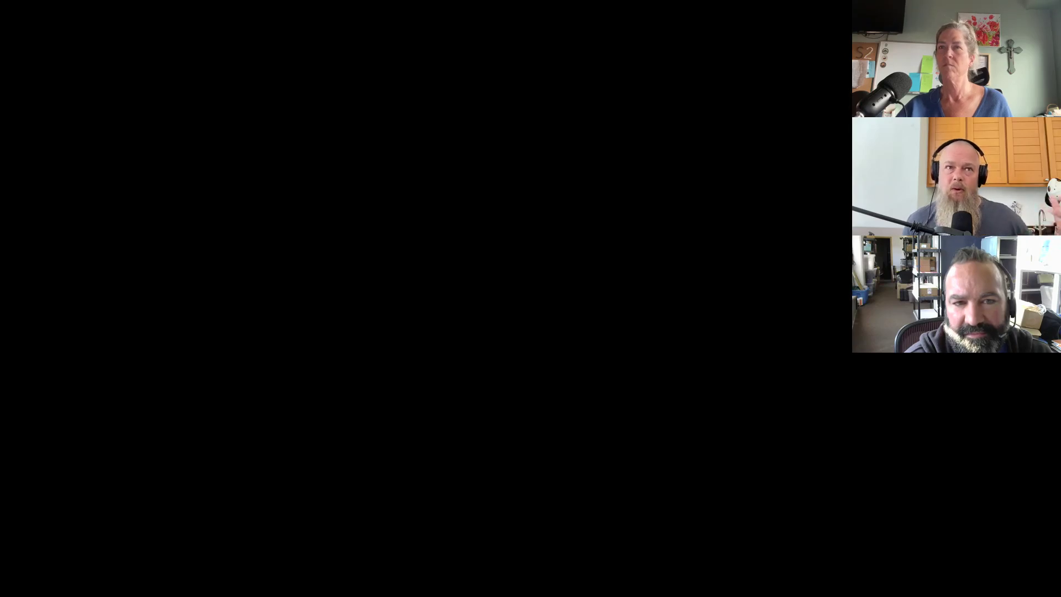